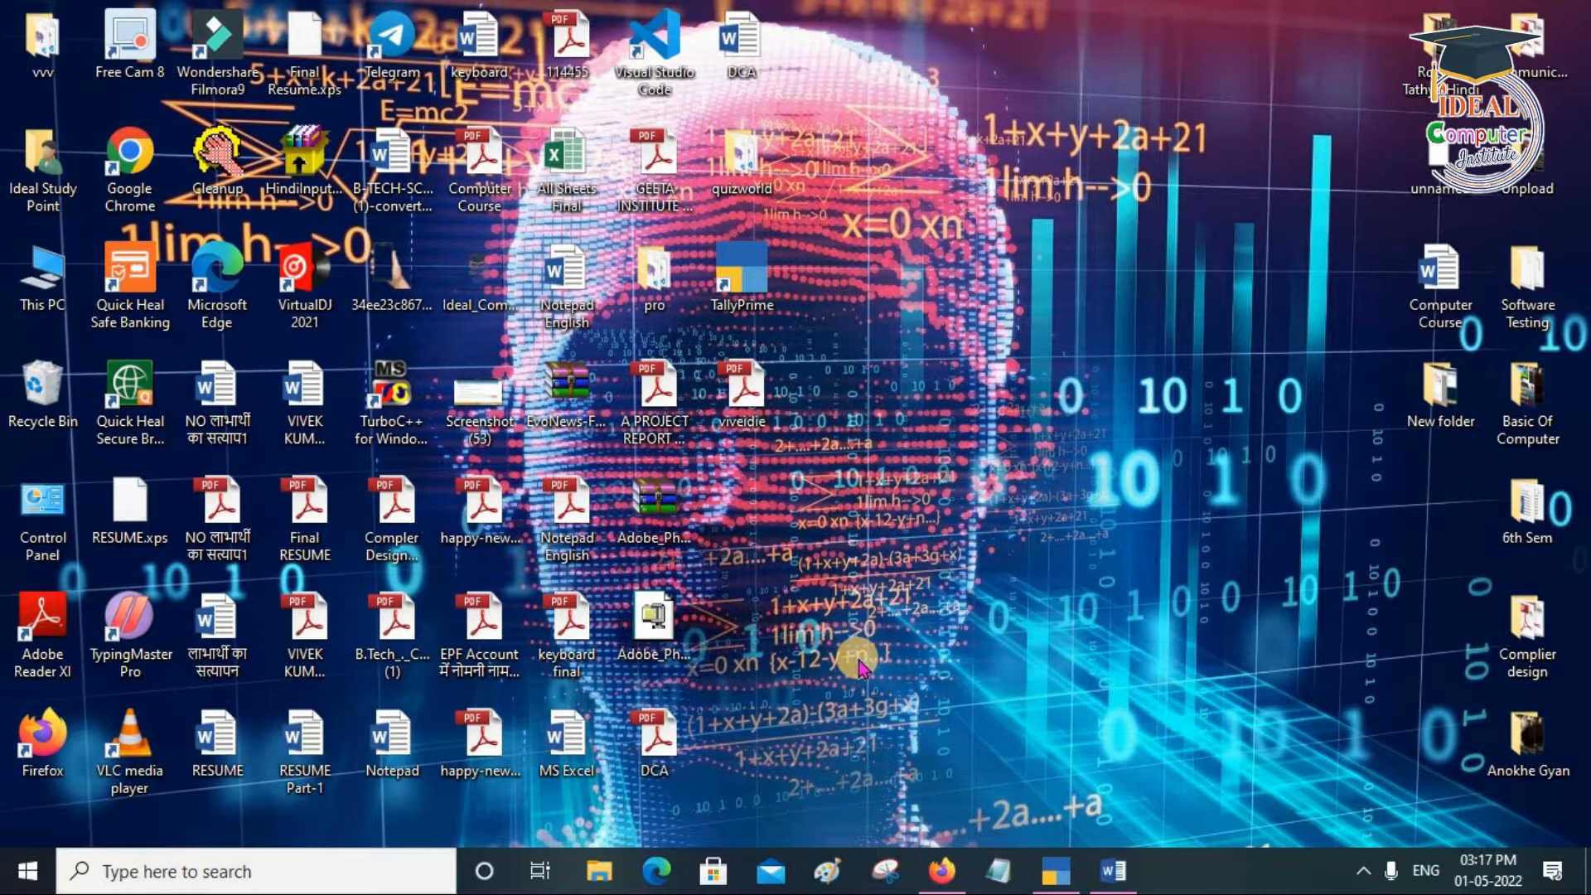
# Open a blank Notepad document, reposition its window on the desktop and place the insertion point in the text area
pyautogui.click(1003, 872)
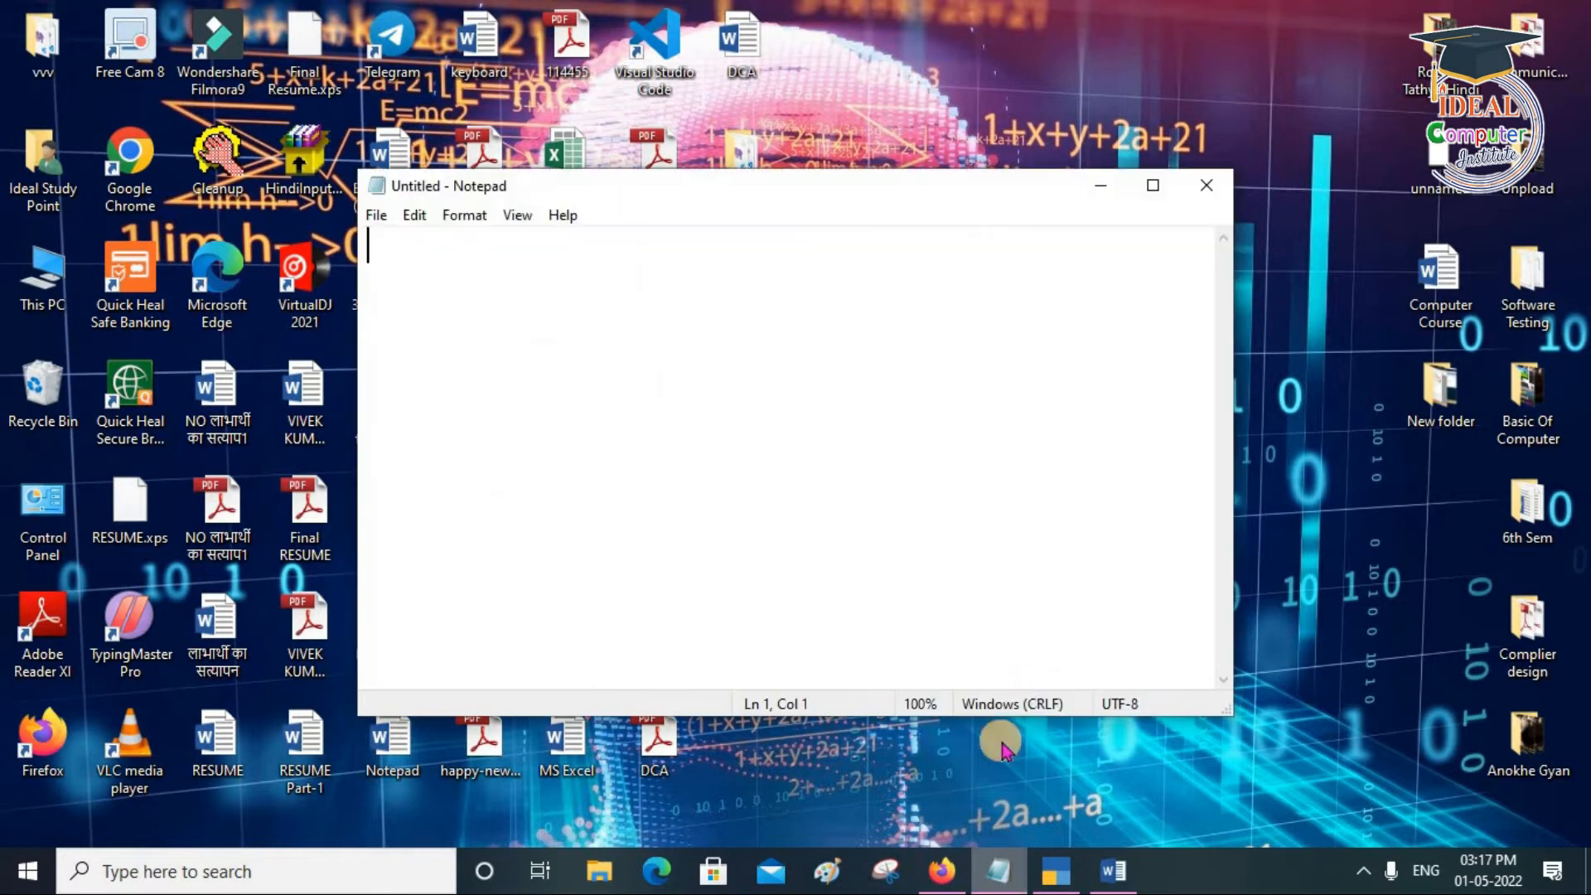
pyautogui.moveTo(846, 185); pyautogui.dragTo(969, 207)
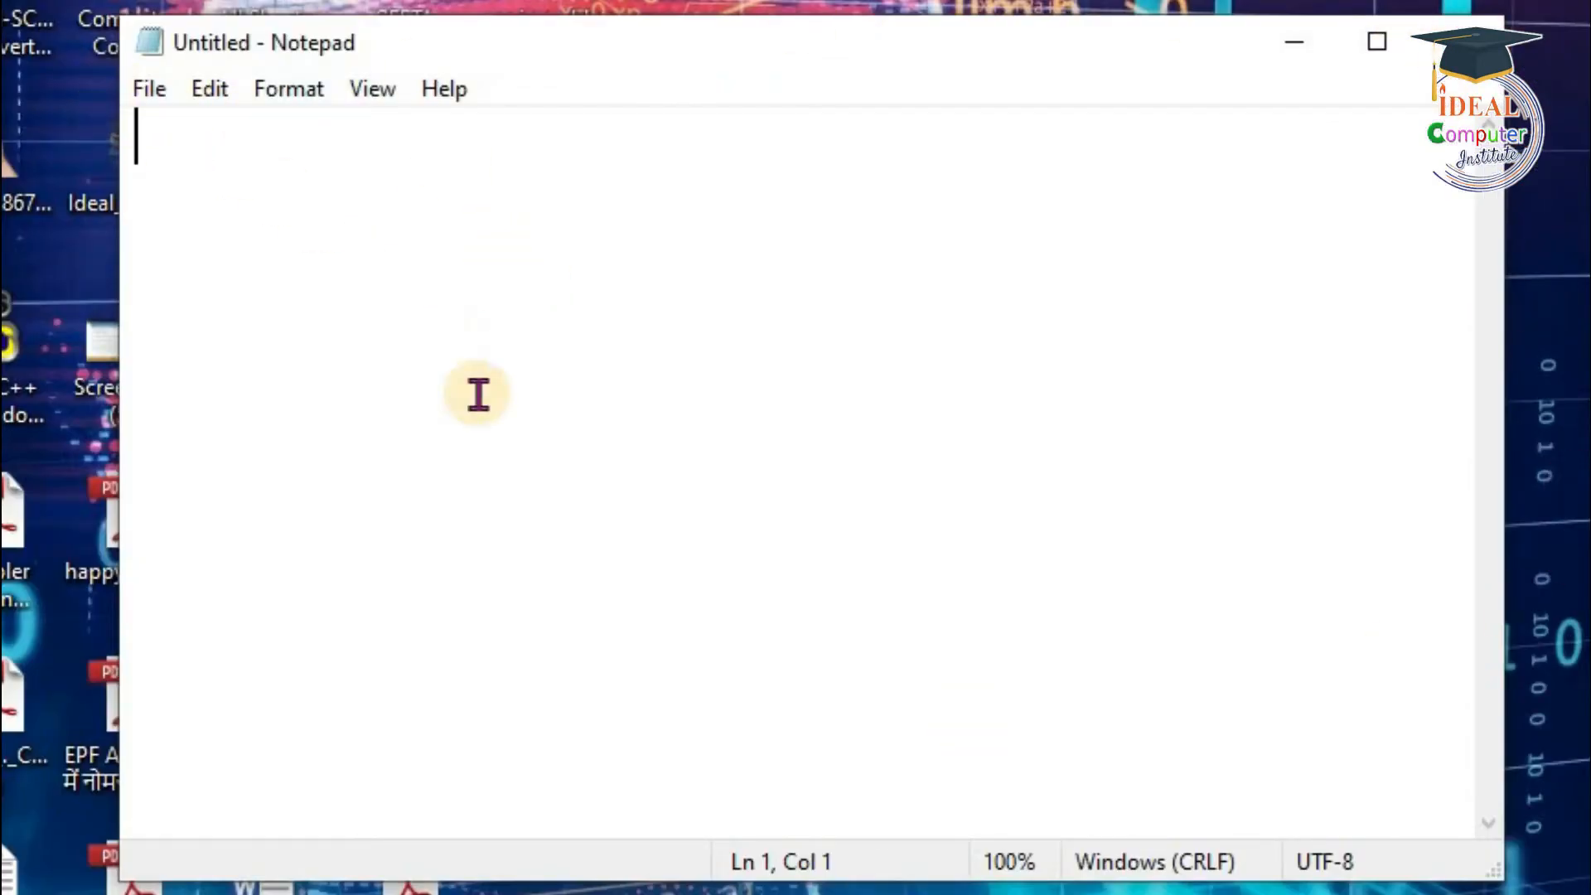
pyautogui.click(158, 142)
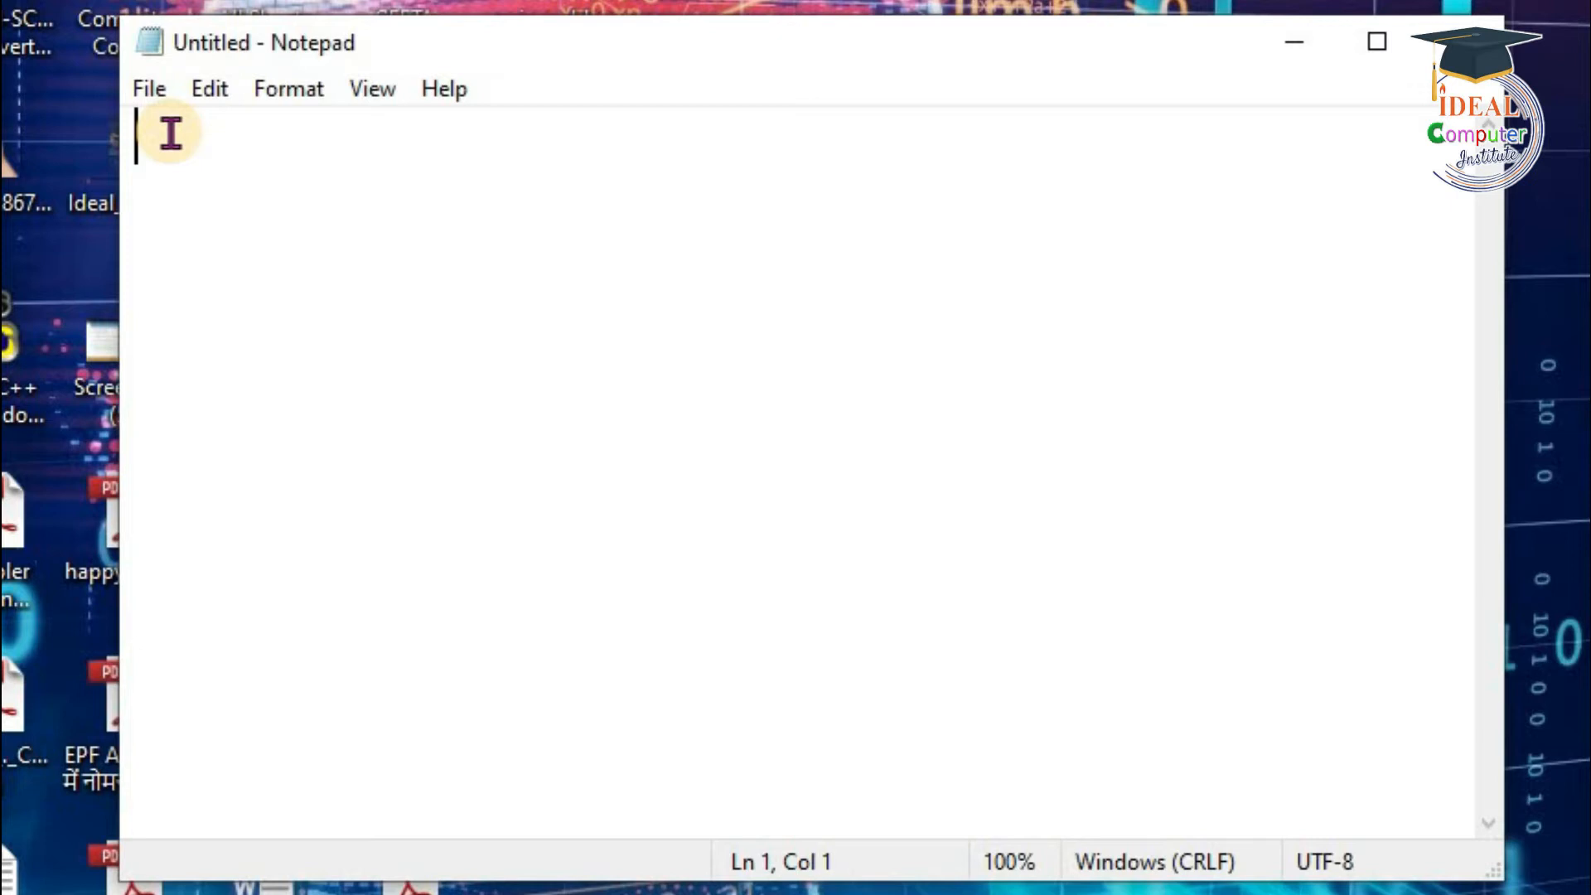
# Enter the sample lines ggggg, ttjhjk and ghjkjgghhj in the blank document, and delete all of that text
pyautogui.write('ggggg')
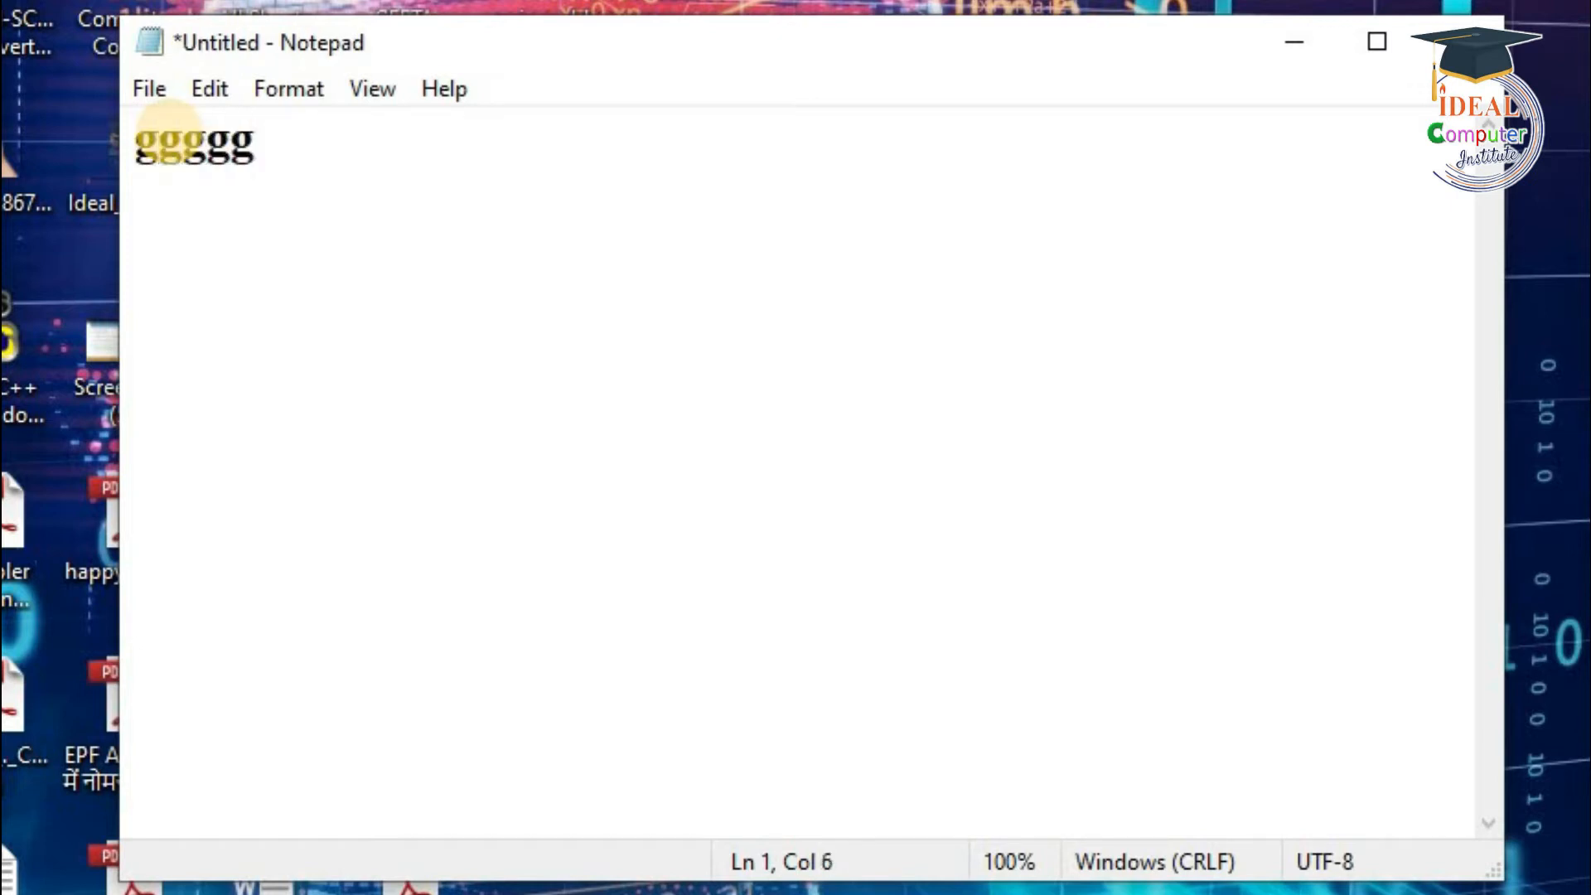
pyautogui.press('Return')
pyautogui.write('ttjhjk')
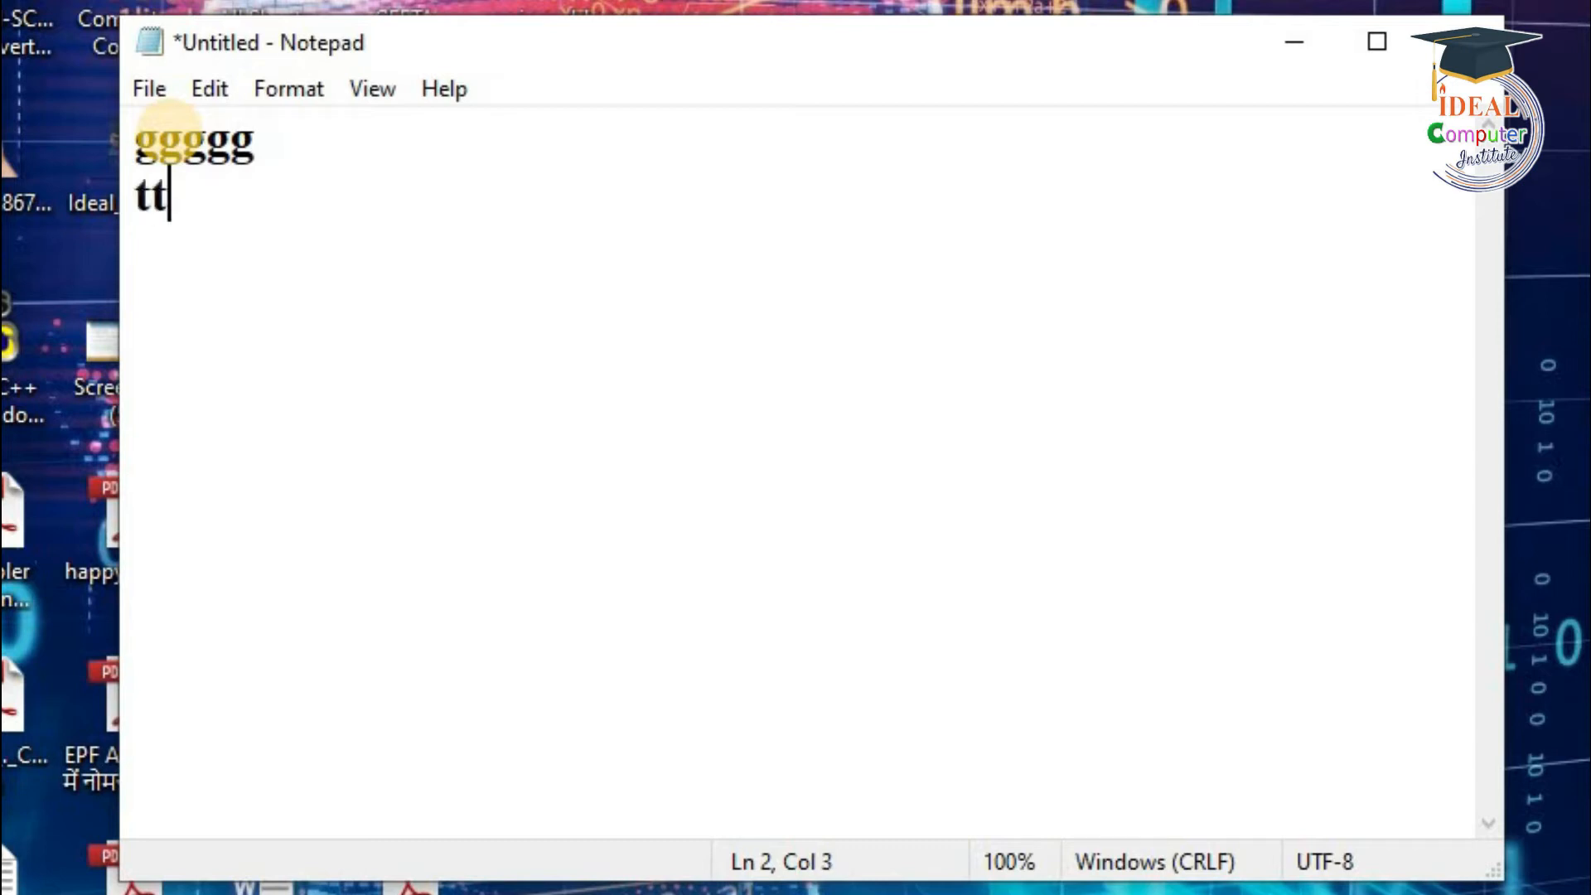
pyautogui.press('Return')
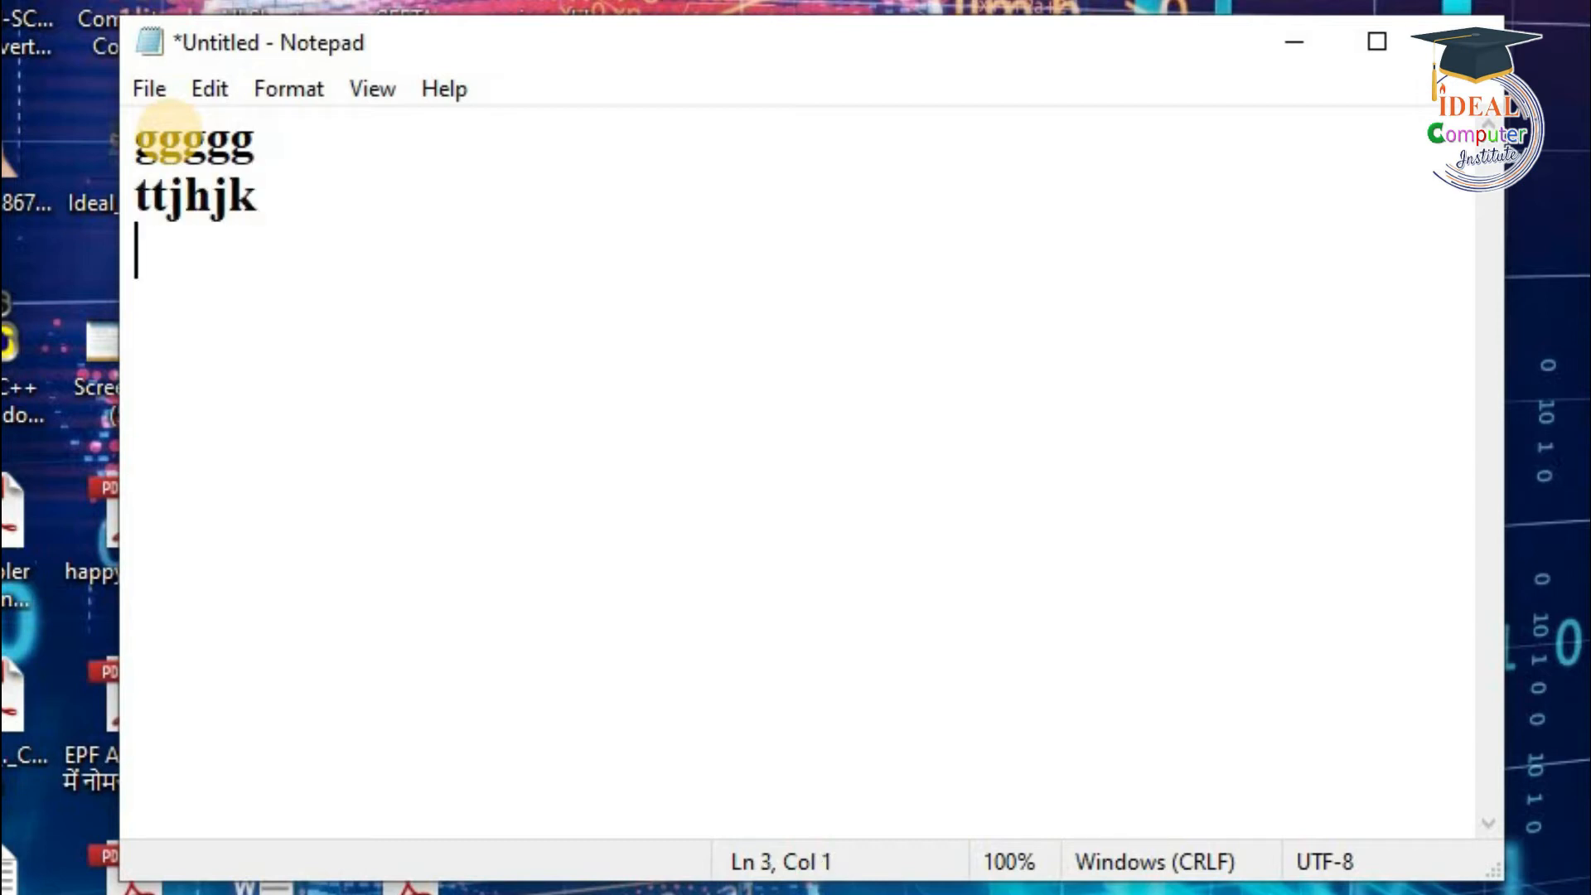
pyautogui.write('ghjkjgghhj')
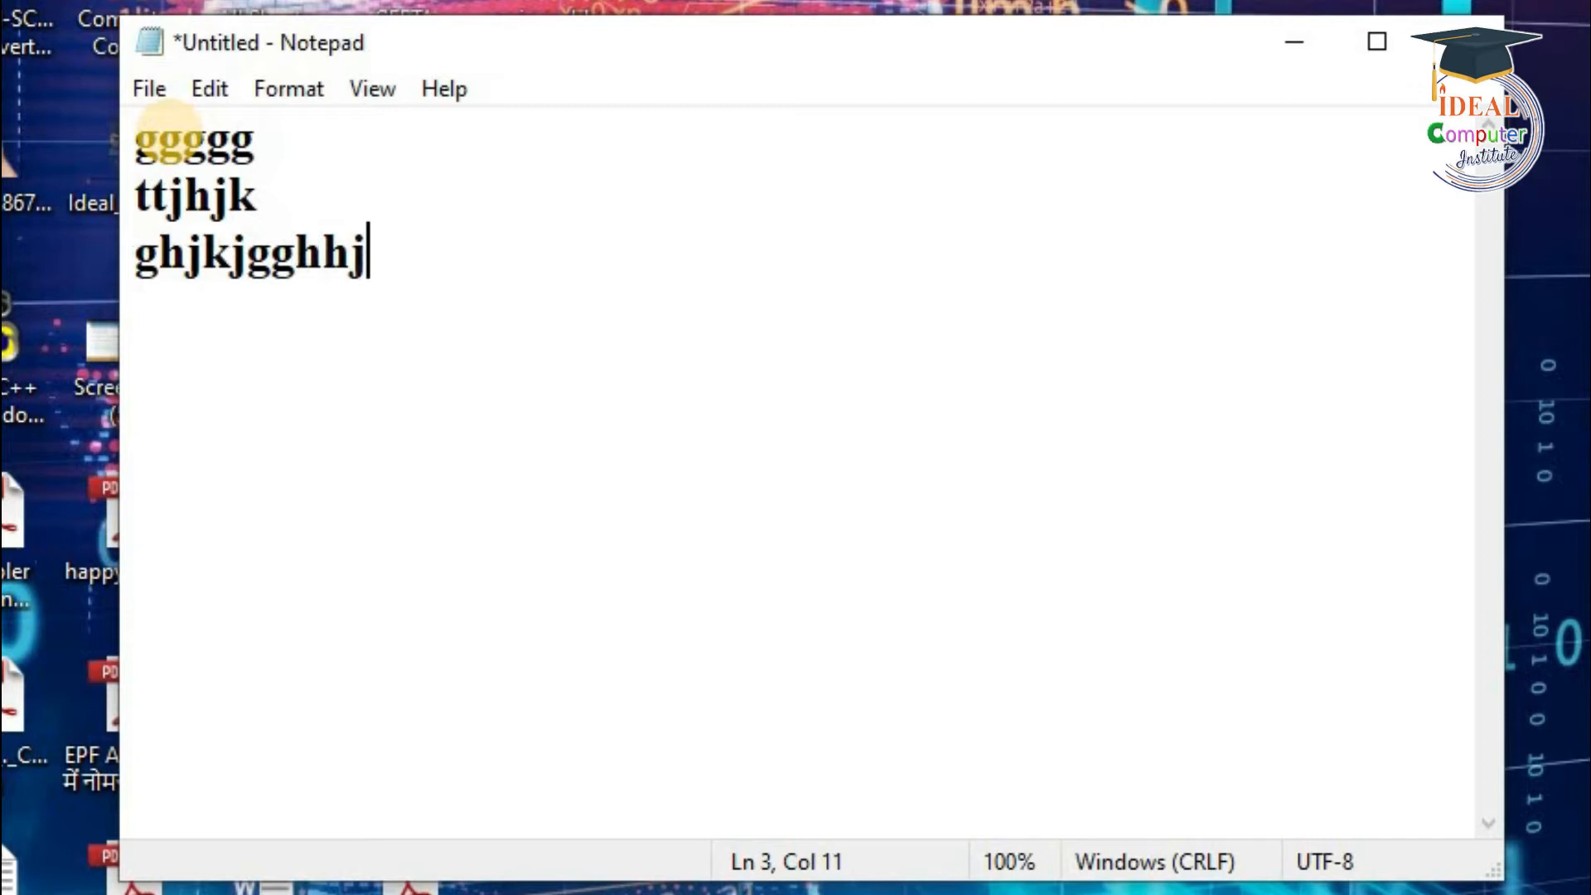
pyautogui.press('Return')
pyautogui.hotkey('ctrl', 'a')
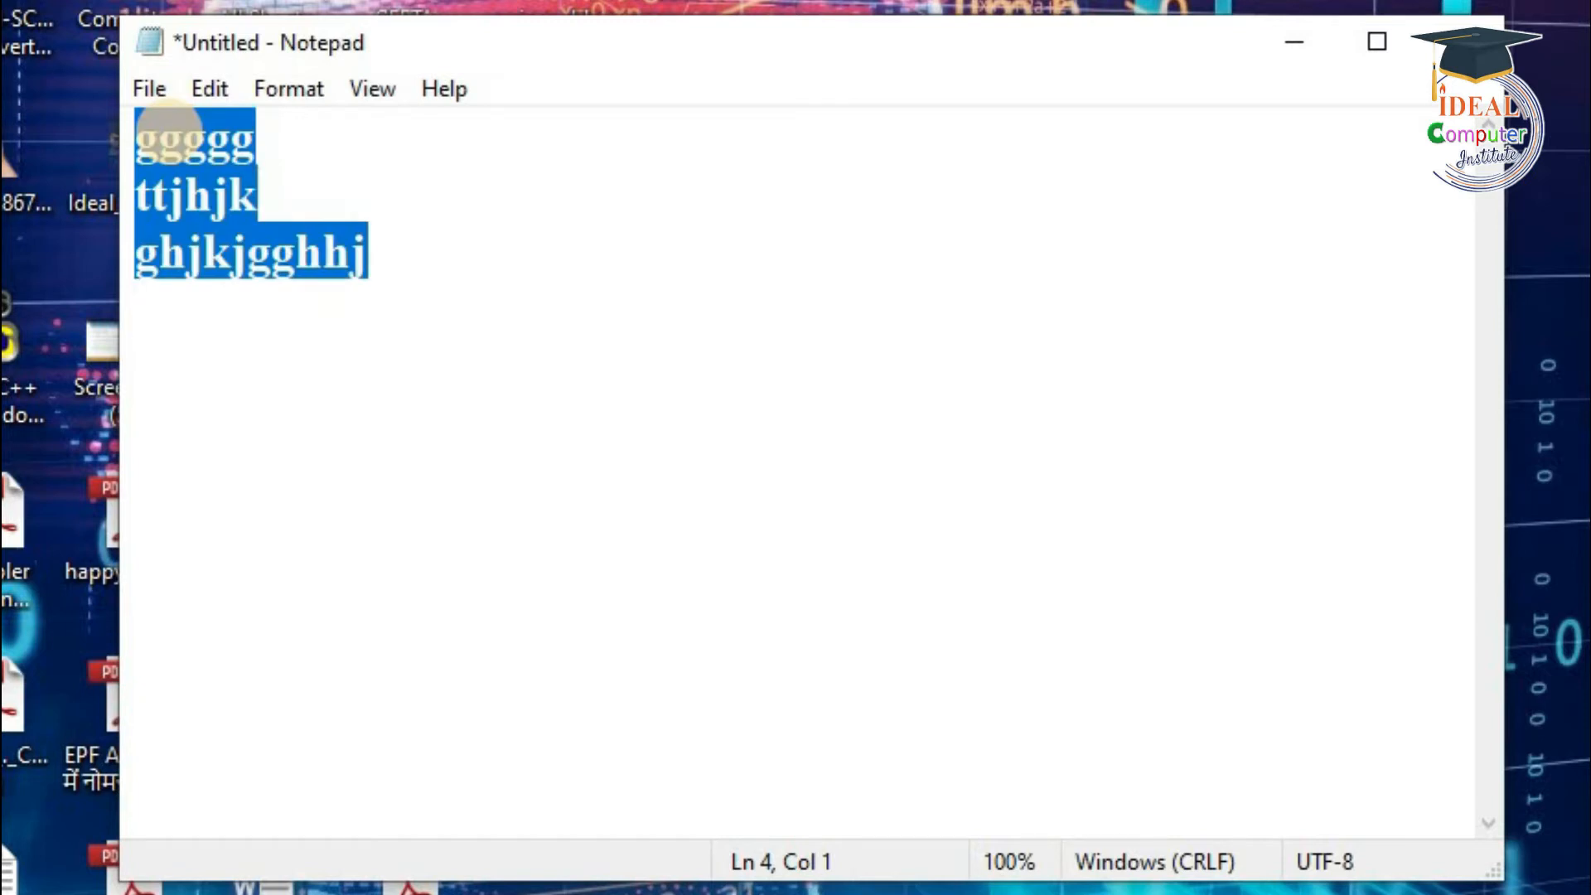
pyautogui.press('Delete')
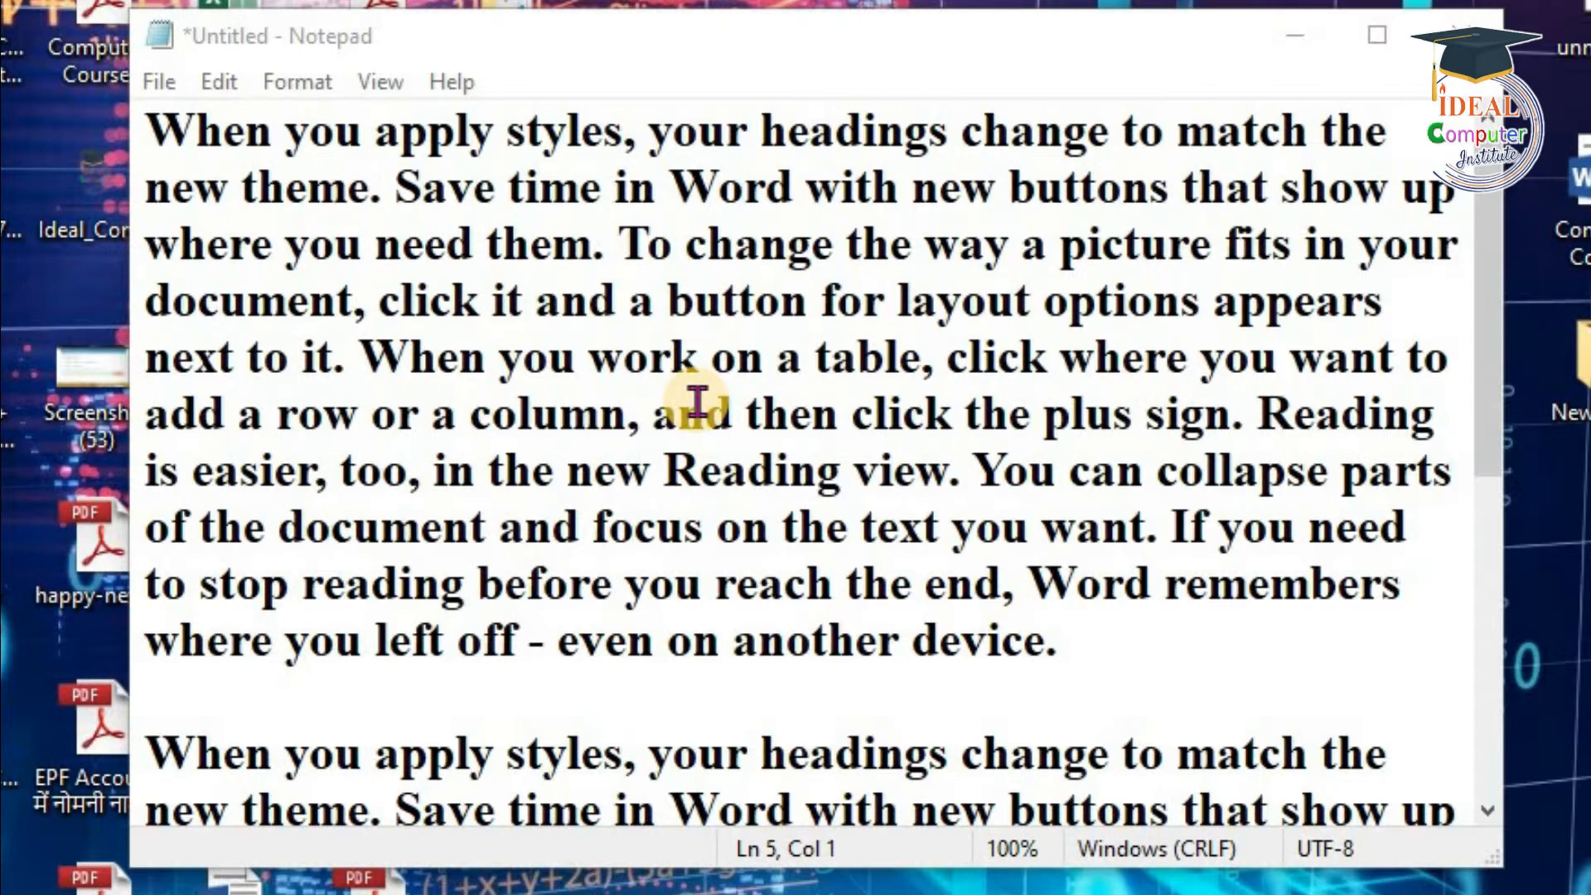
# Select the single word "even" in the first paragraph's last line, and instead the word "Reading" before "view"
pyautogui.scroll(-4, 713, 481)
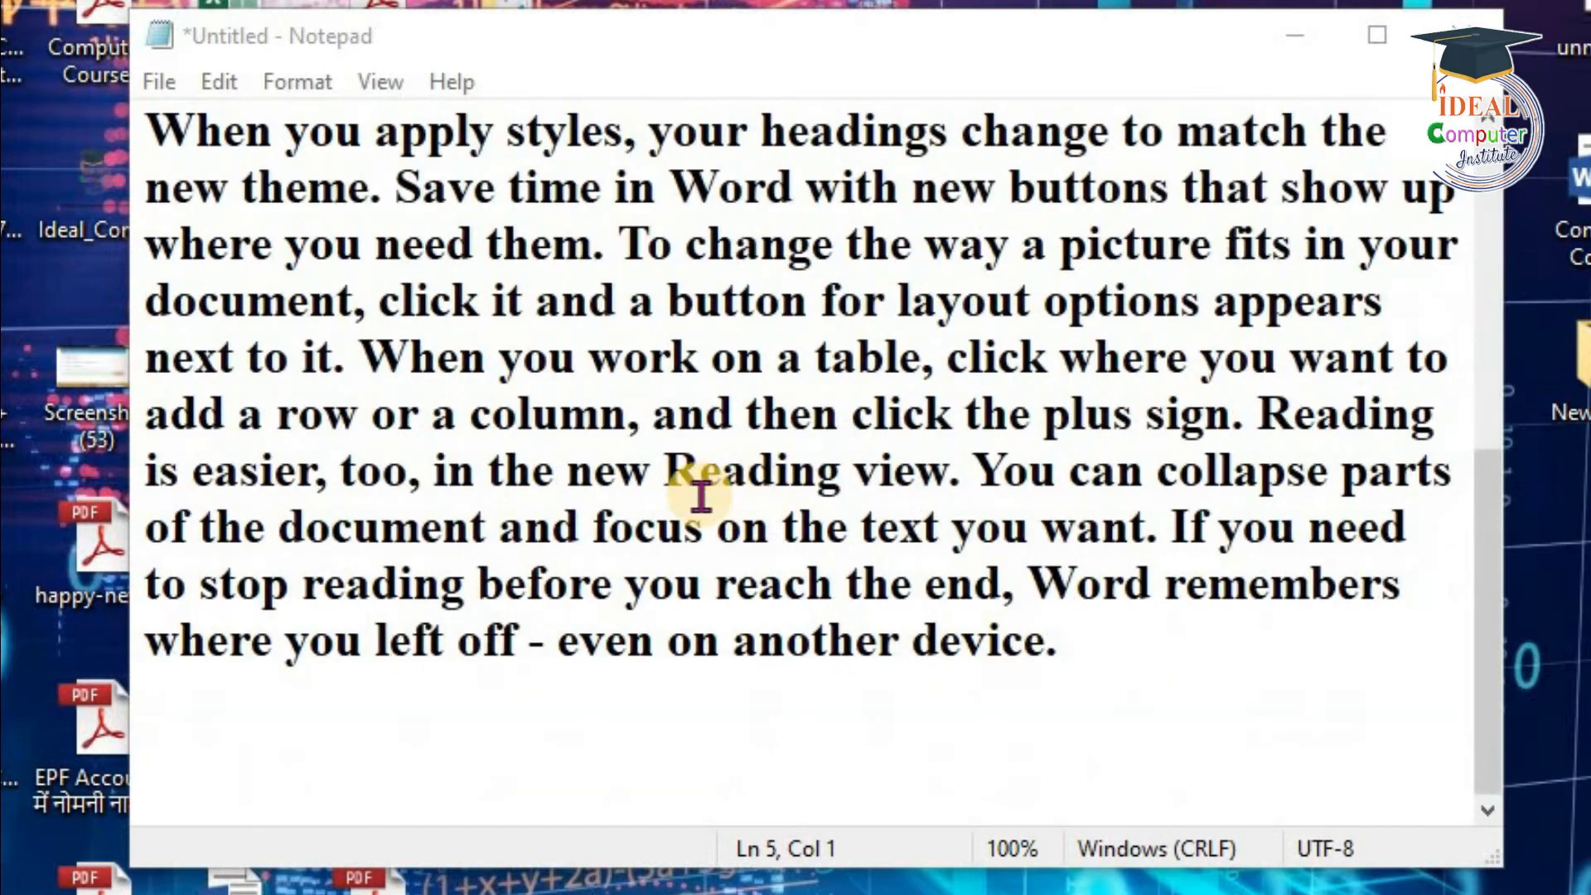
pyautogui.scroll(4, 701, 495)
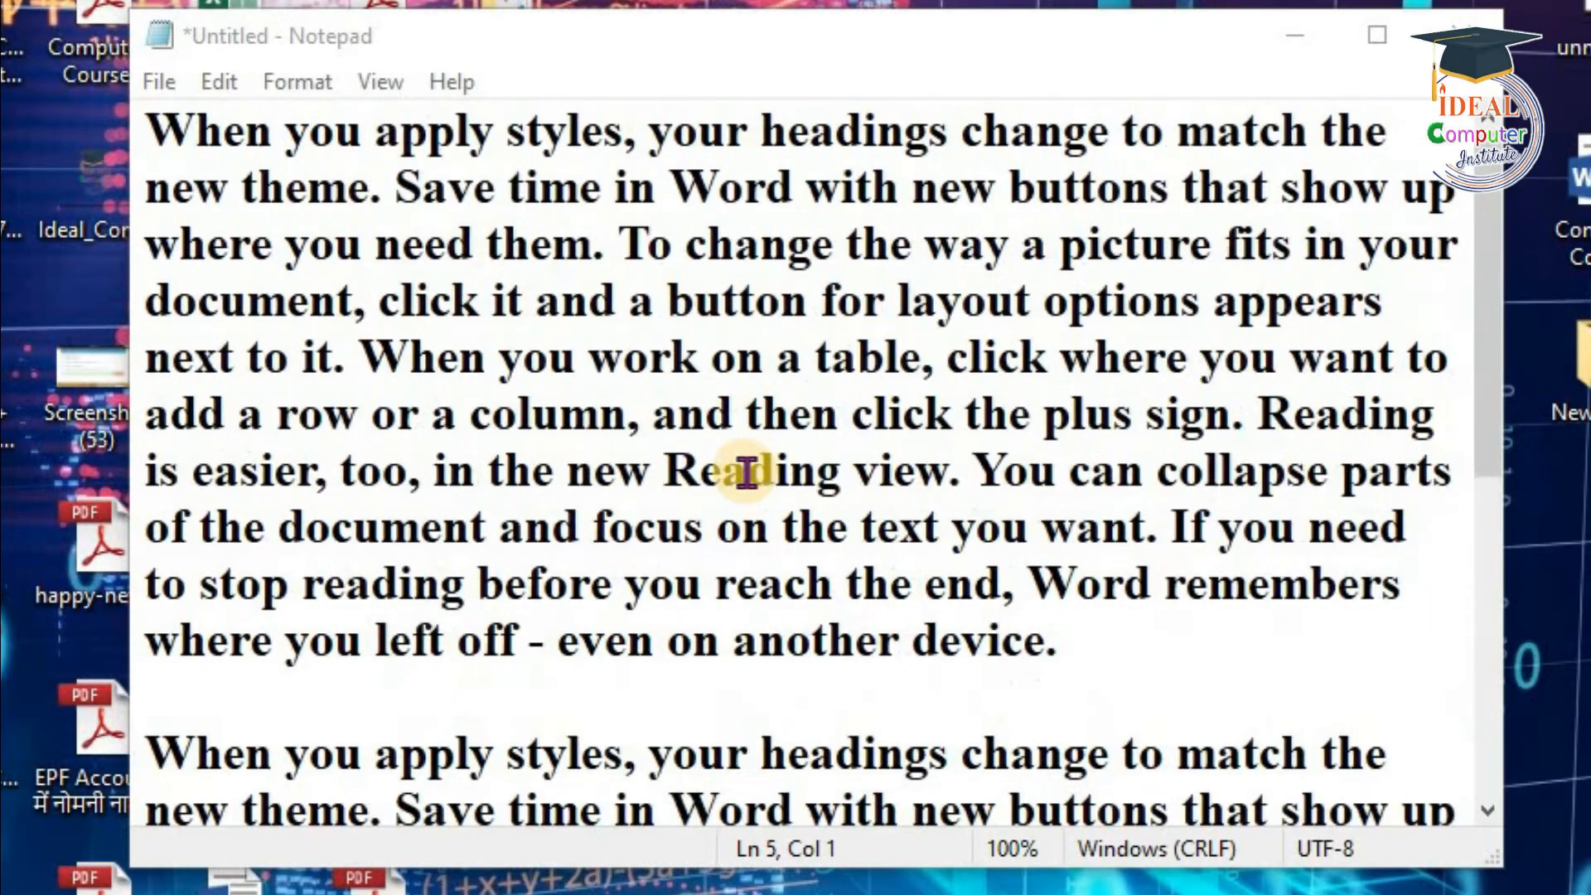
pyautogui.moveTo(1488, 240); pyautogui.dragTo(1474, 290)
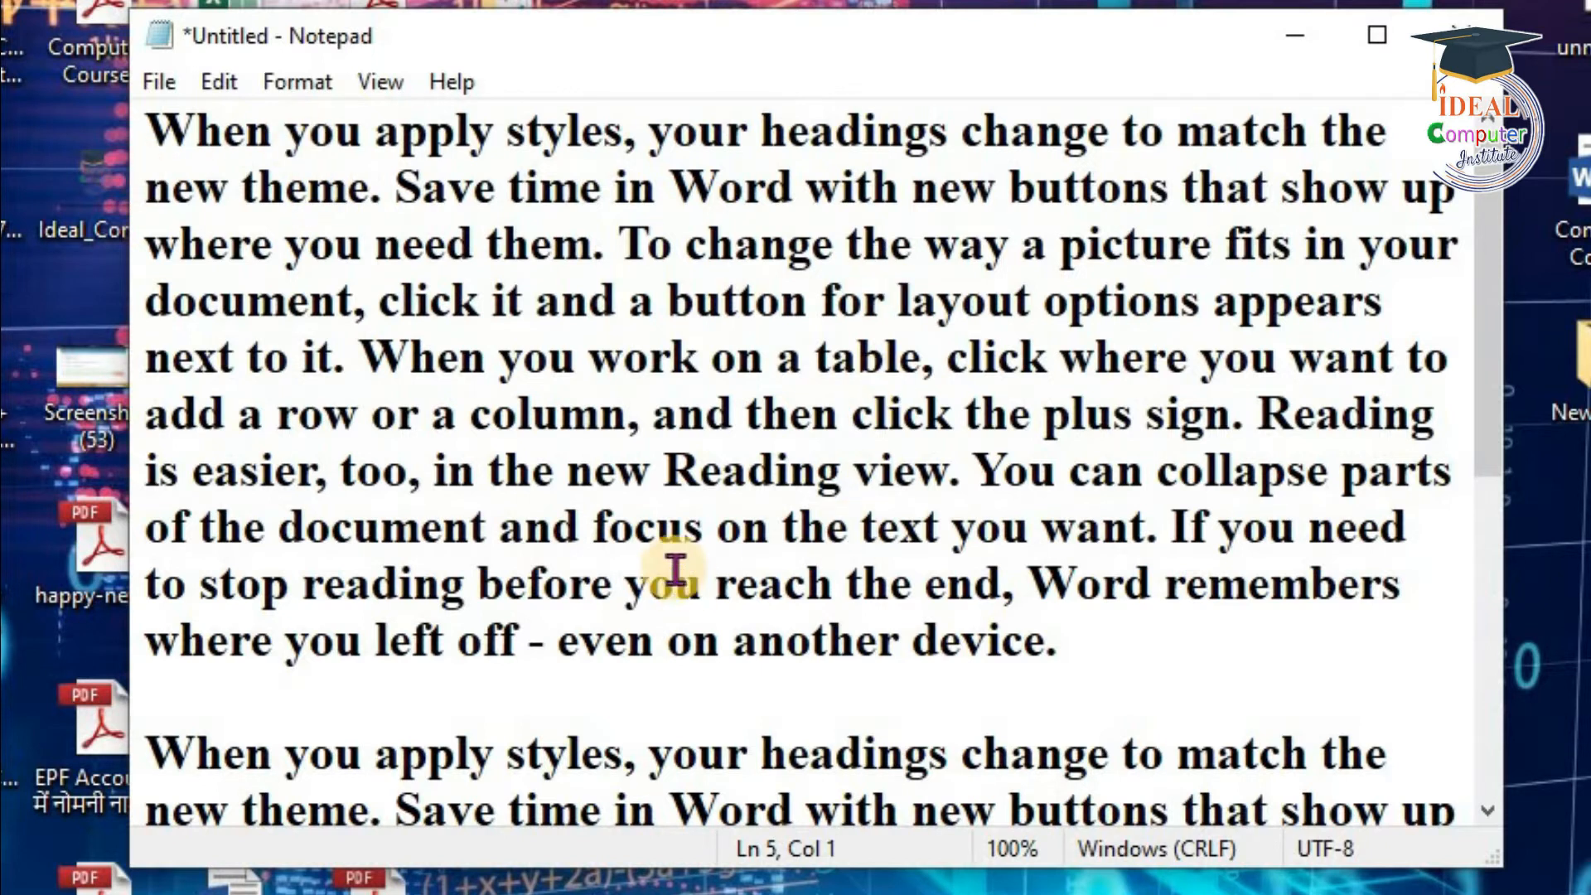
pyautogui.doubleClick(613, 643)
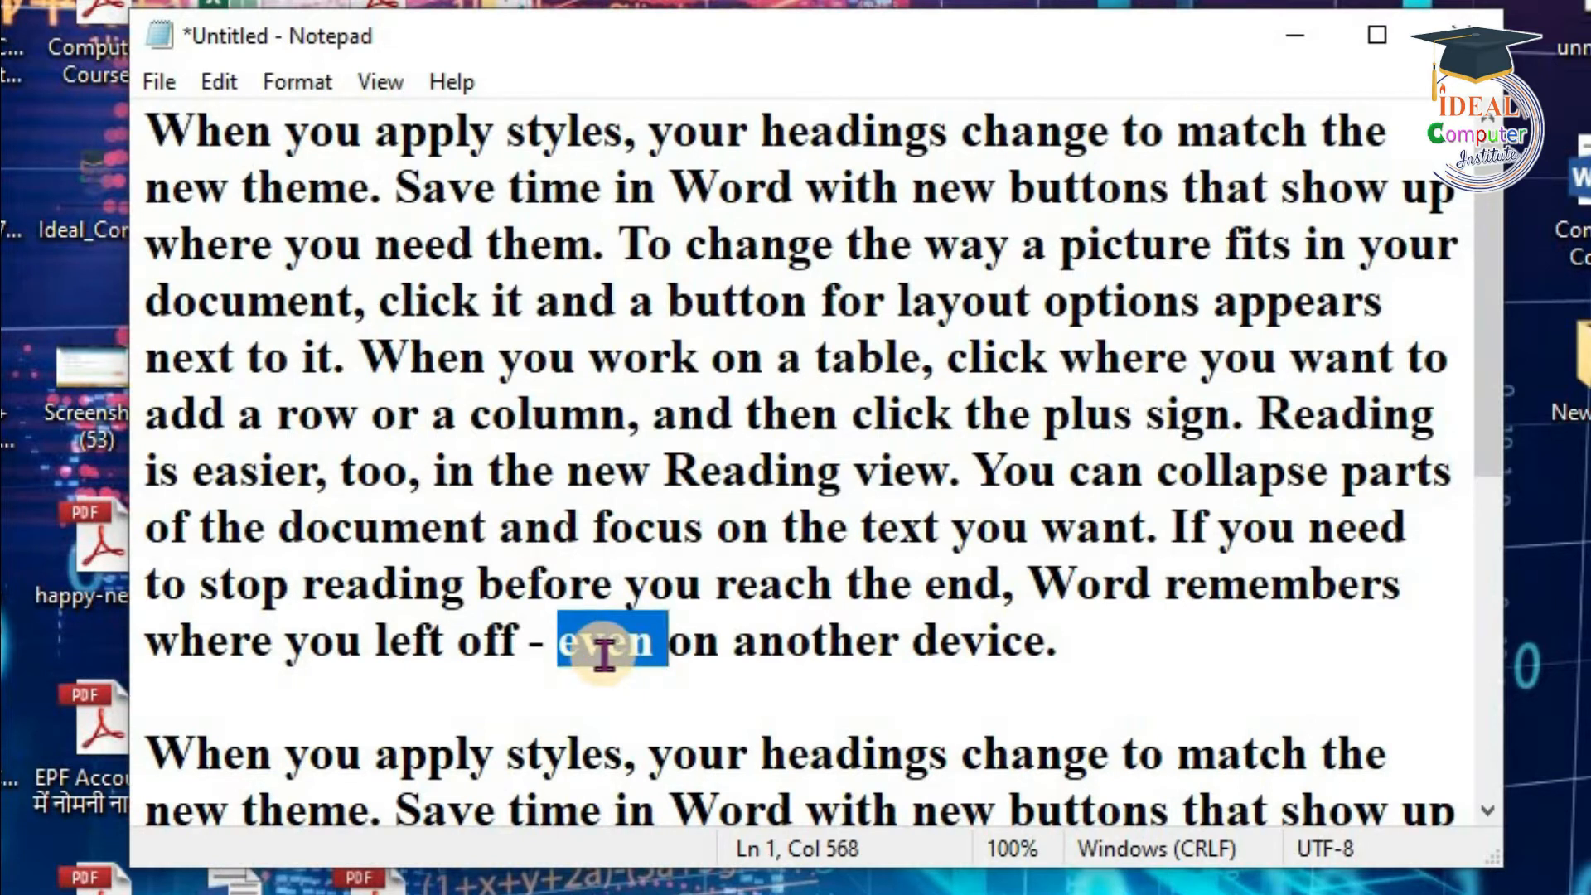
pyautogui.doubleClick(745, 473)
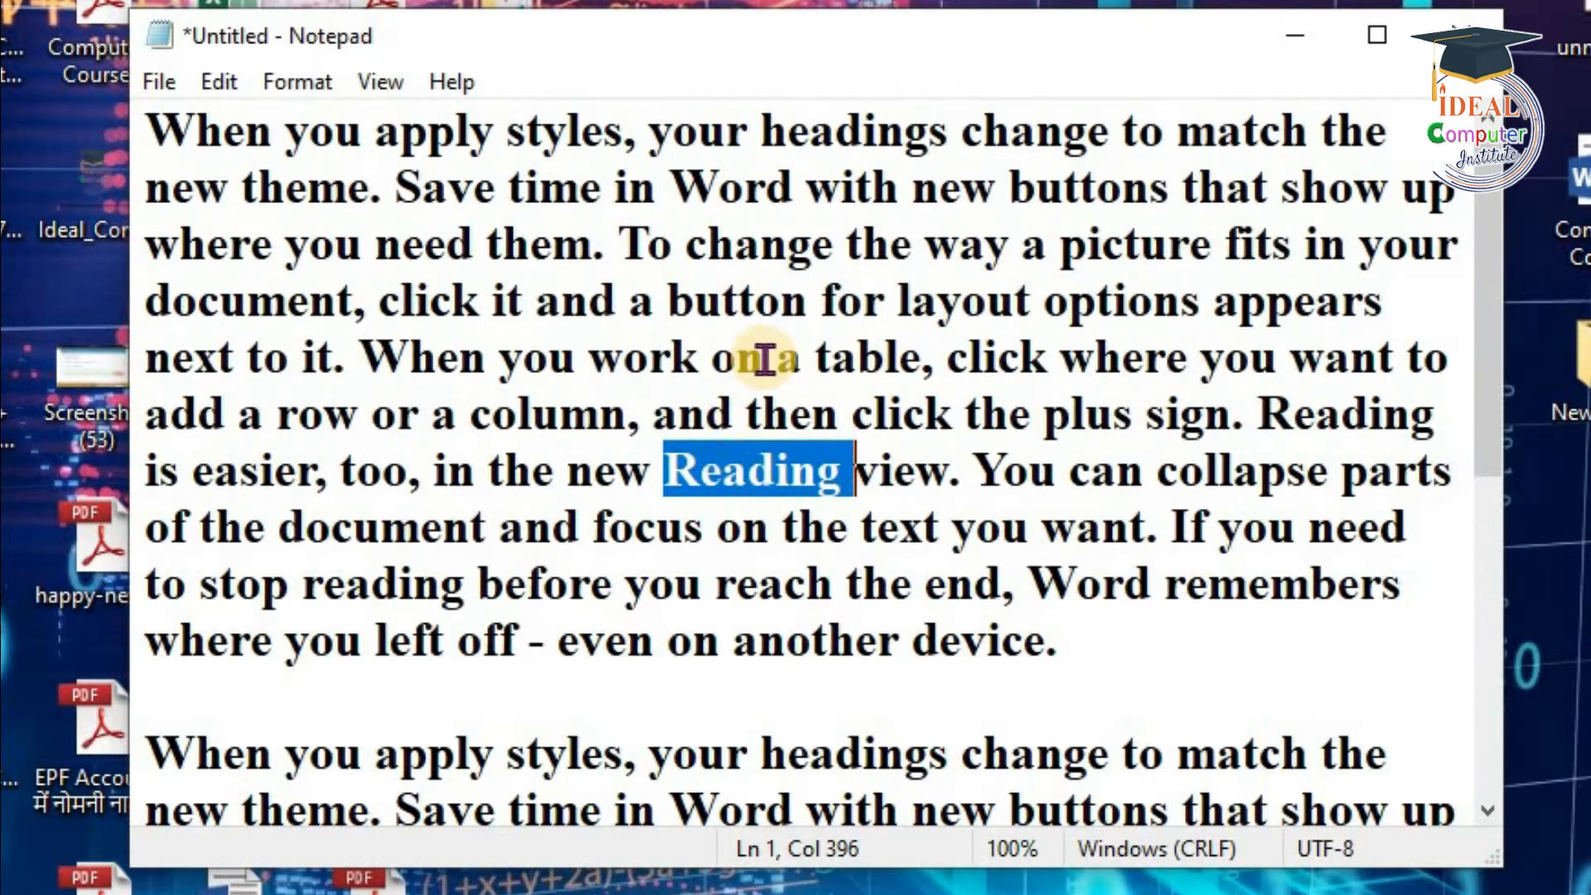
# Select the words "Save time in Word with new buttons that show" in the first paragraph's second line
pyautogui.click(488, 355)
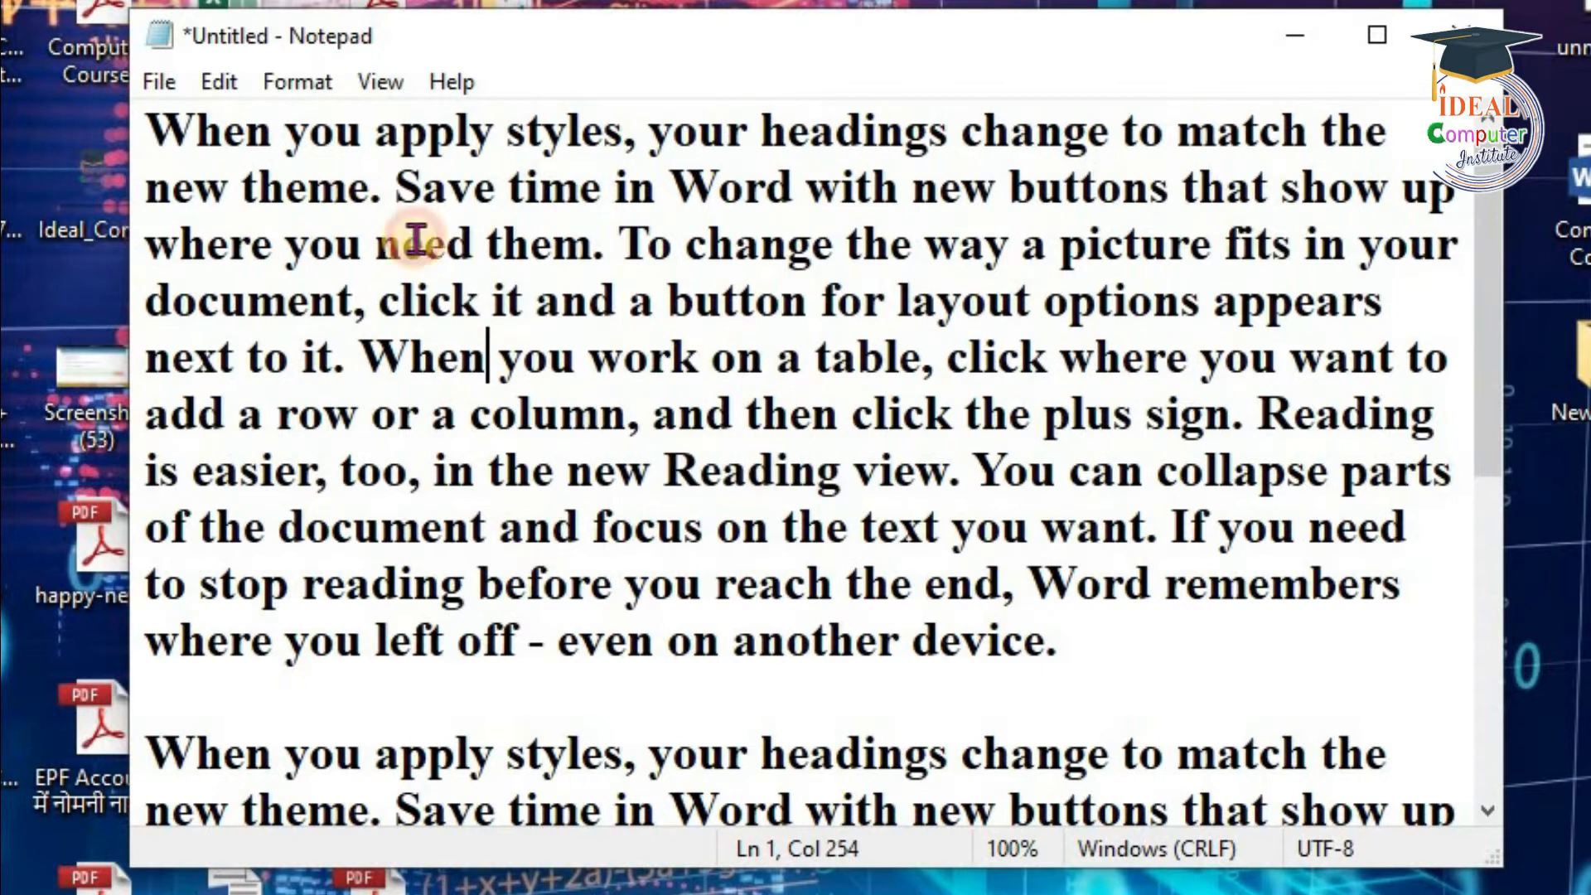
pyautogui.click(397, 189)
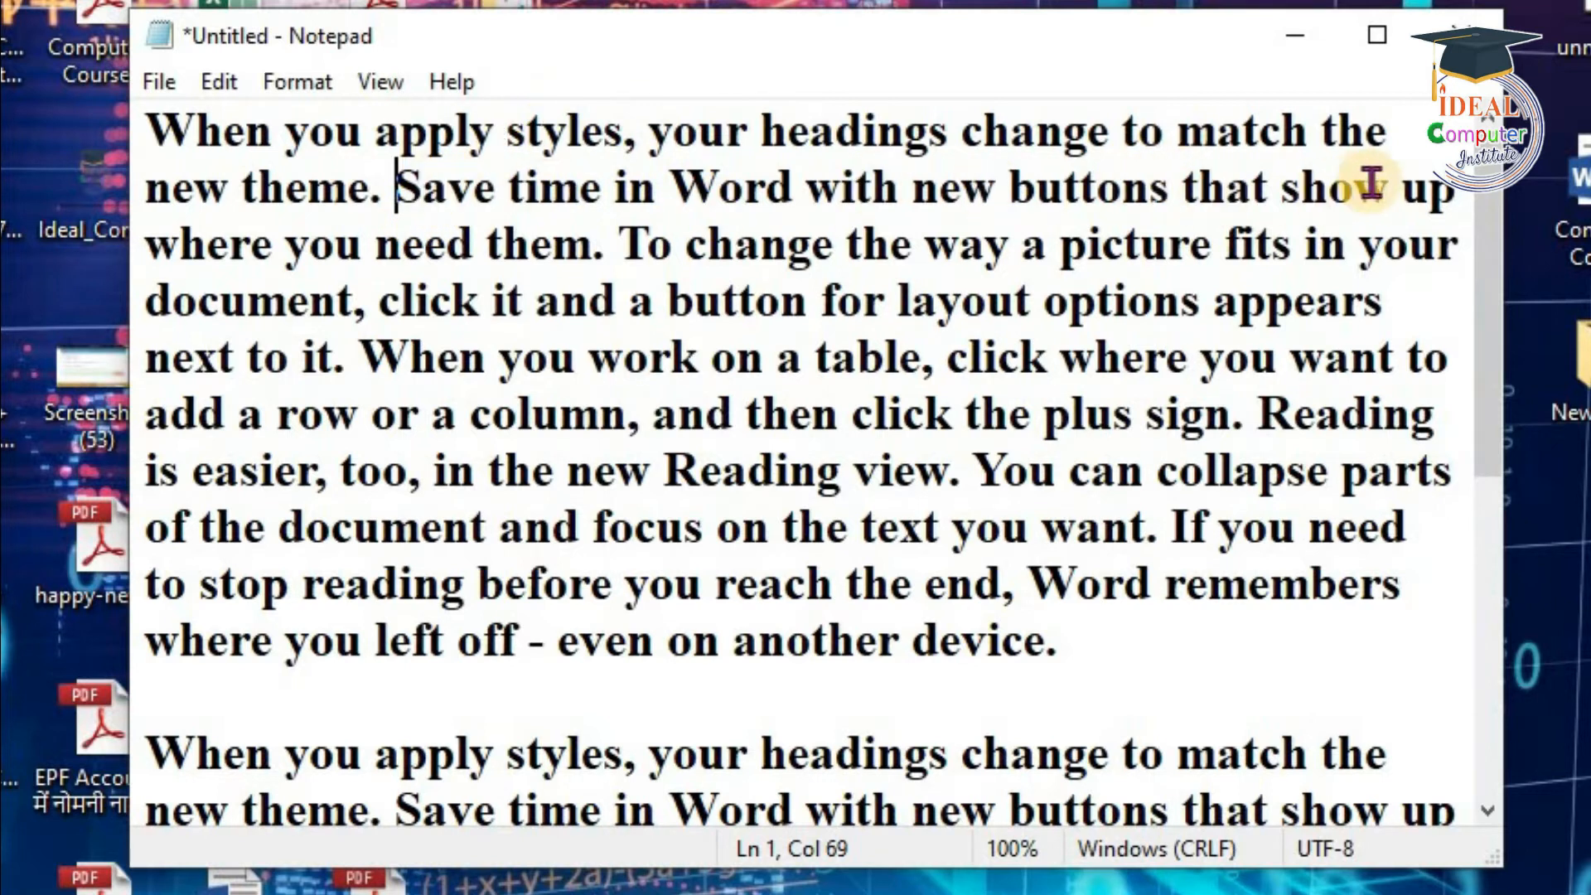
pyautogui.click(487, 245)
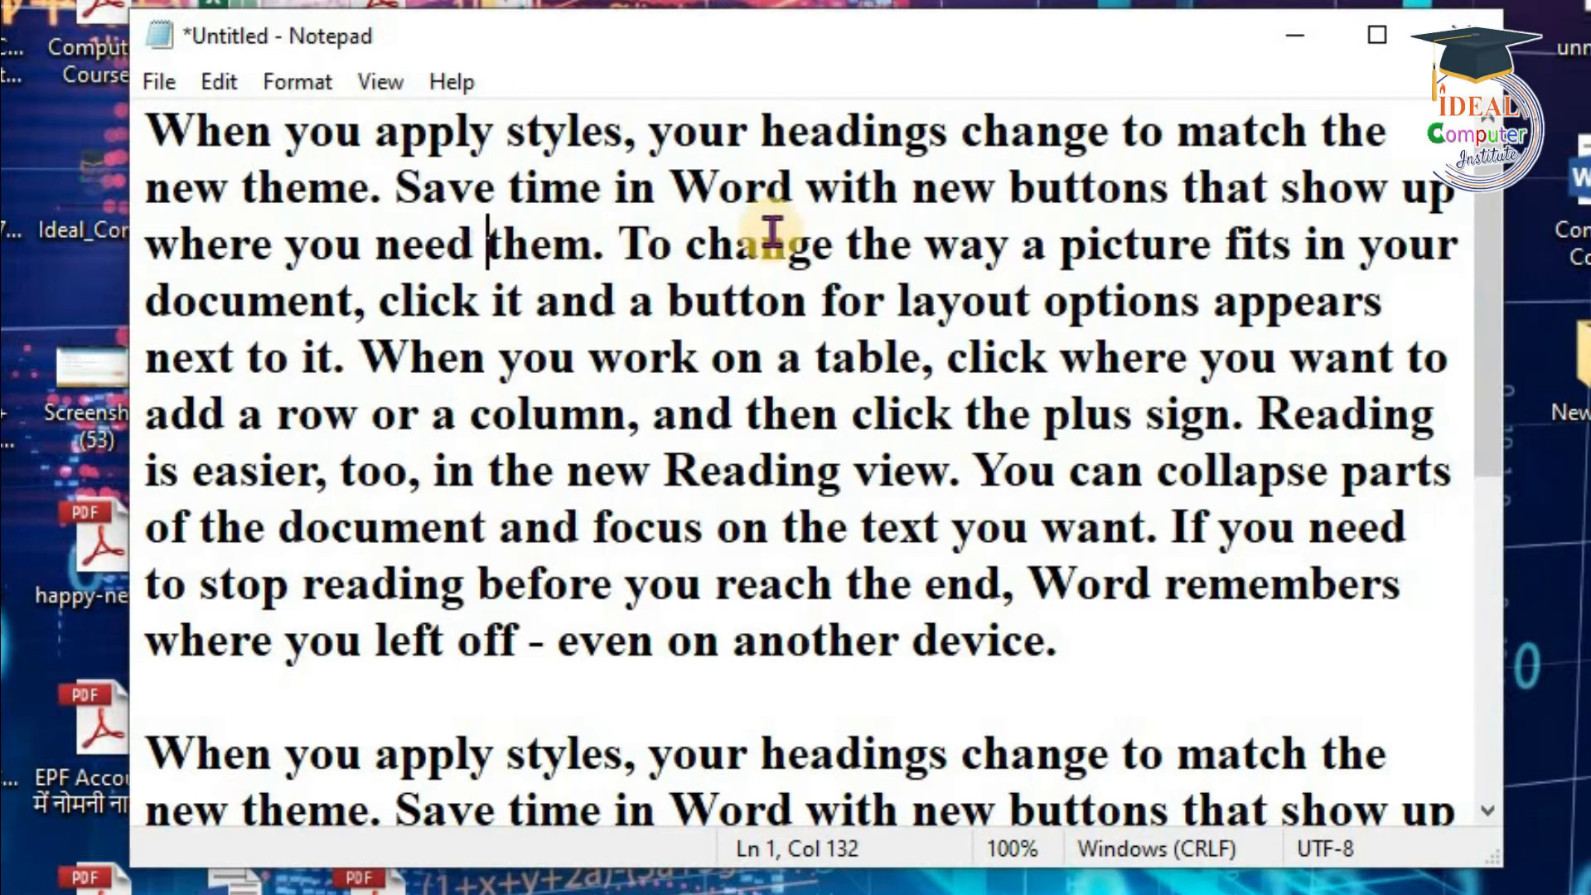
pyautogui.click(402, 186)
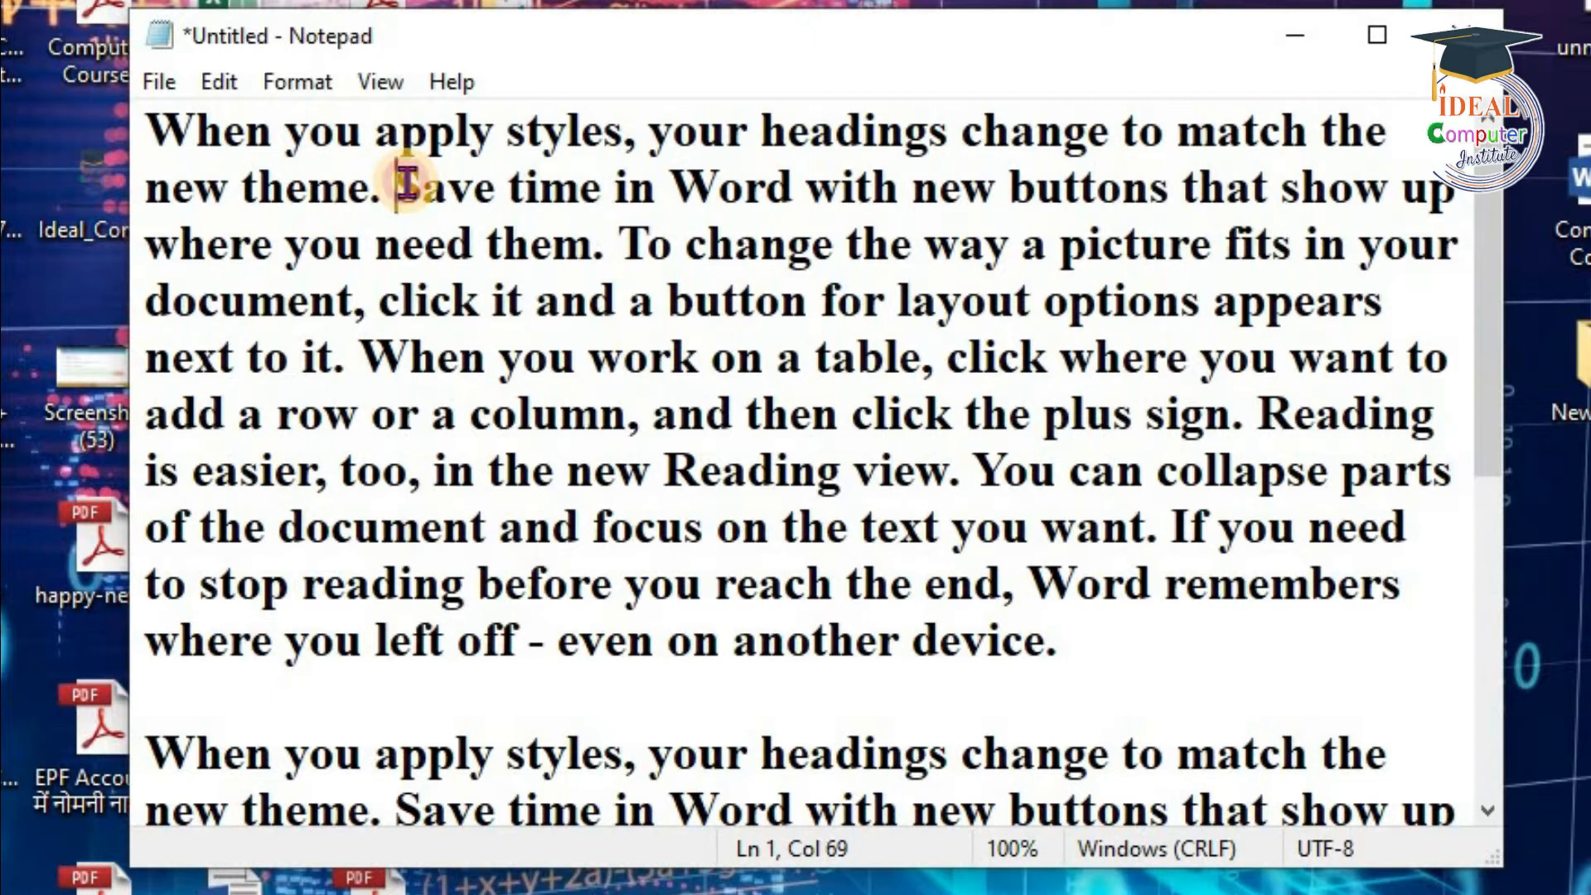
pyautogui.moveTo(404, 181); pyautogui.dragTo(1379, 197)
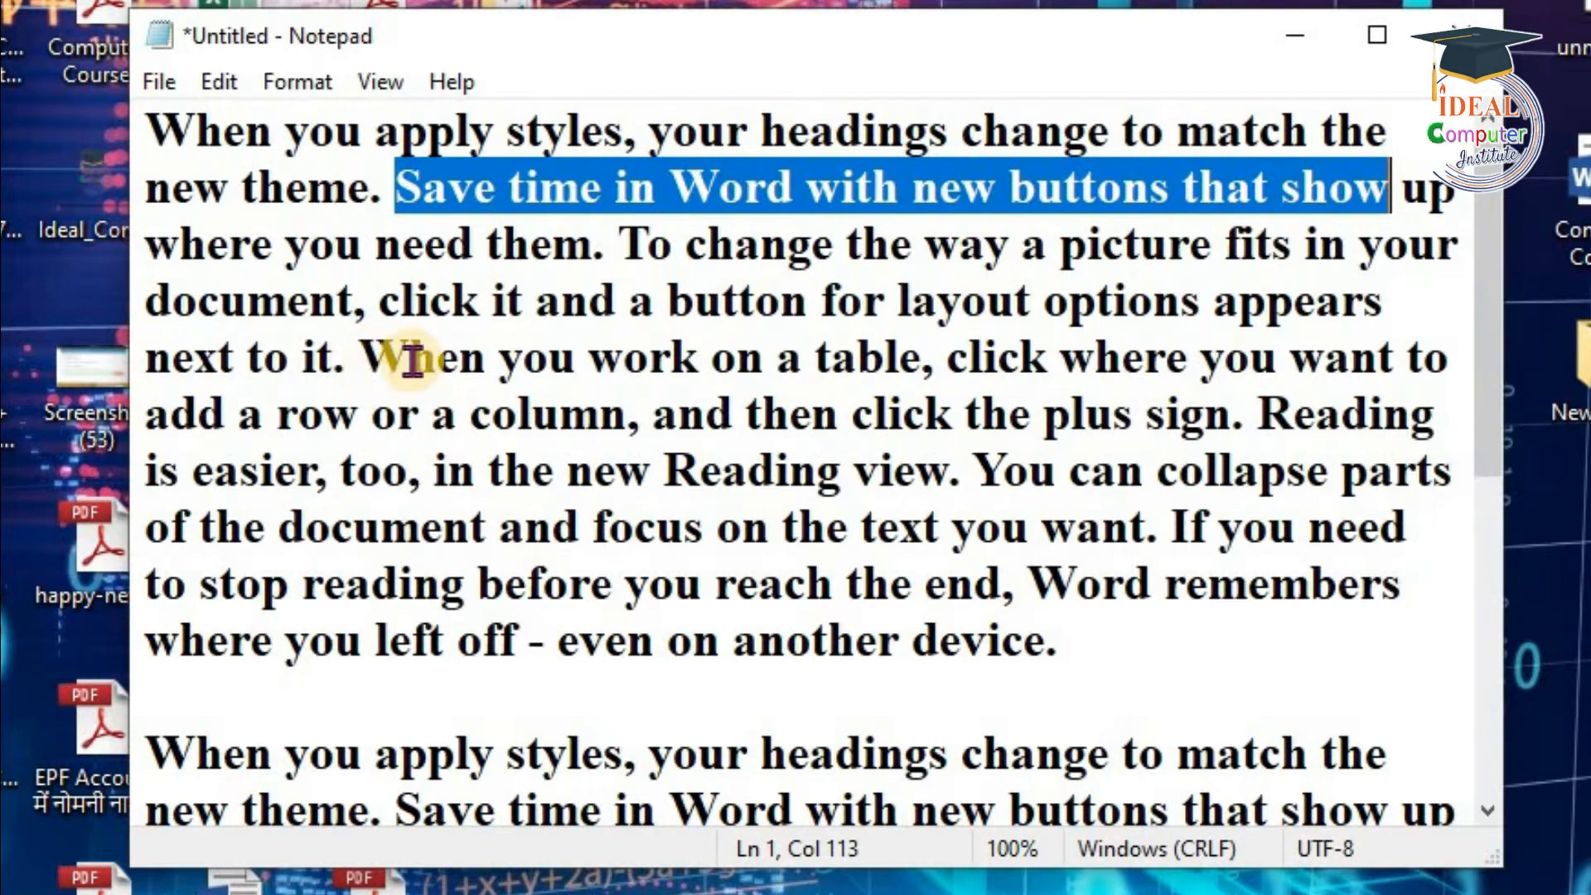
# Select the phrase "When you work on a table" in the first paragraph, and clear the selection
pyautogui.click(362, 354)
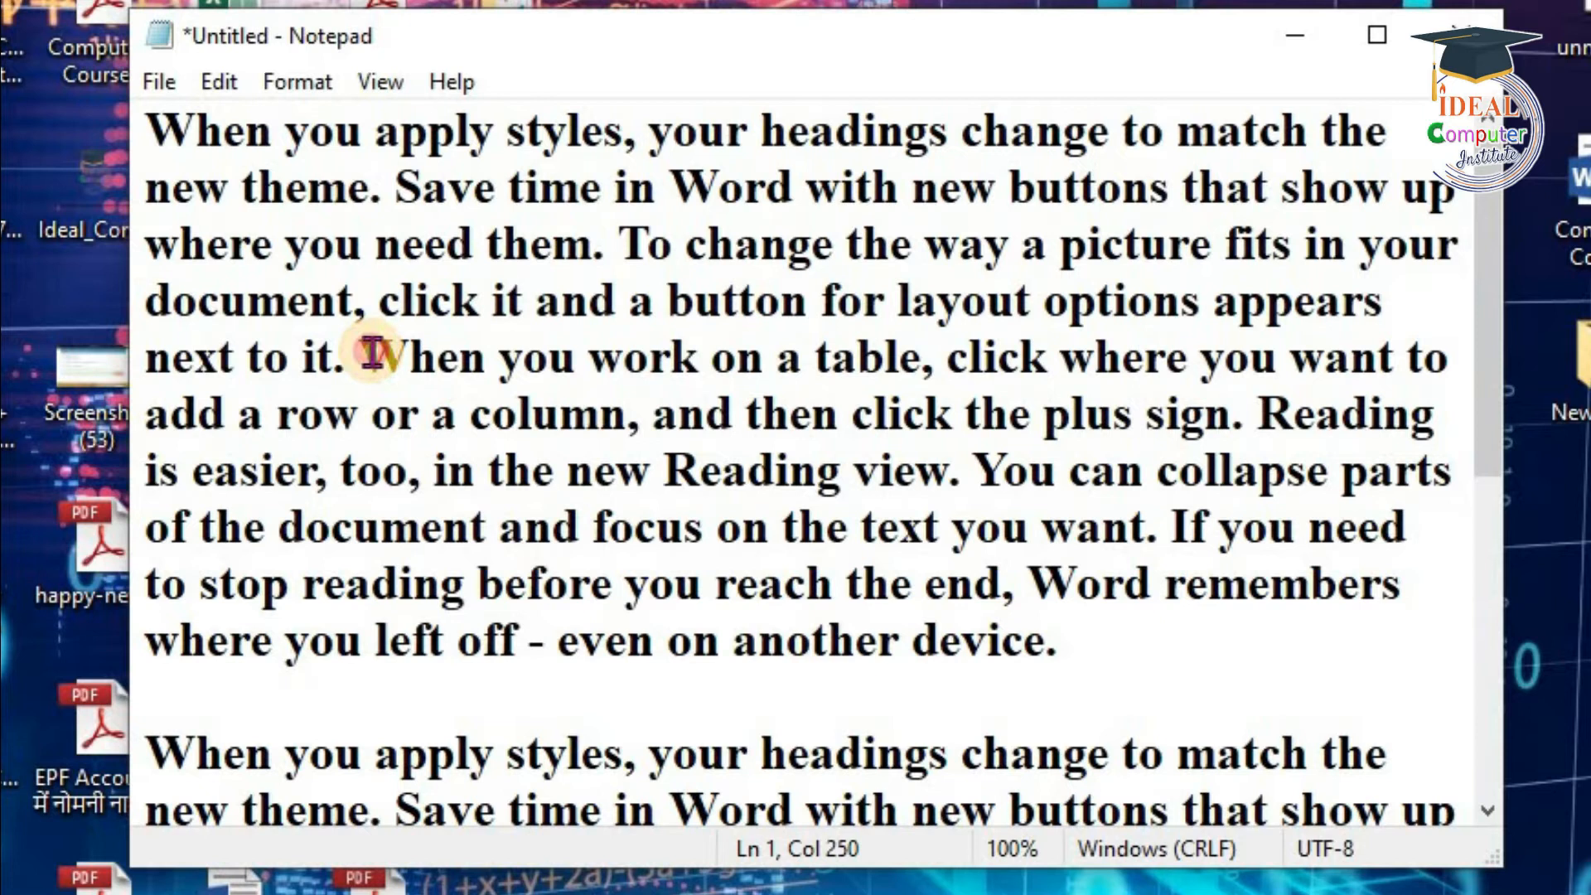
pyautogui.moveTo(370, 354); pyautogui.dragTo(911, 353)
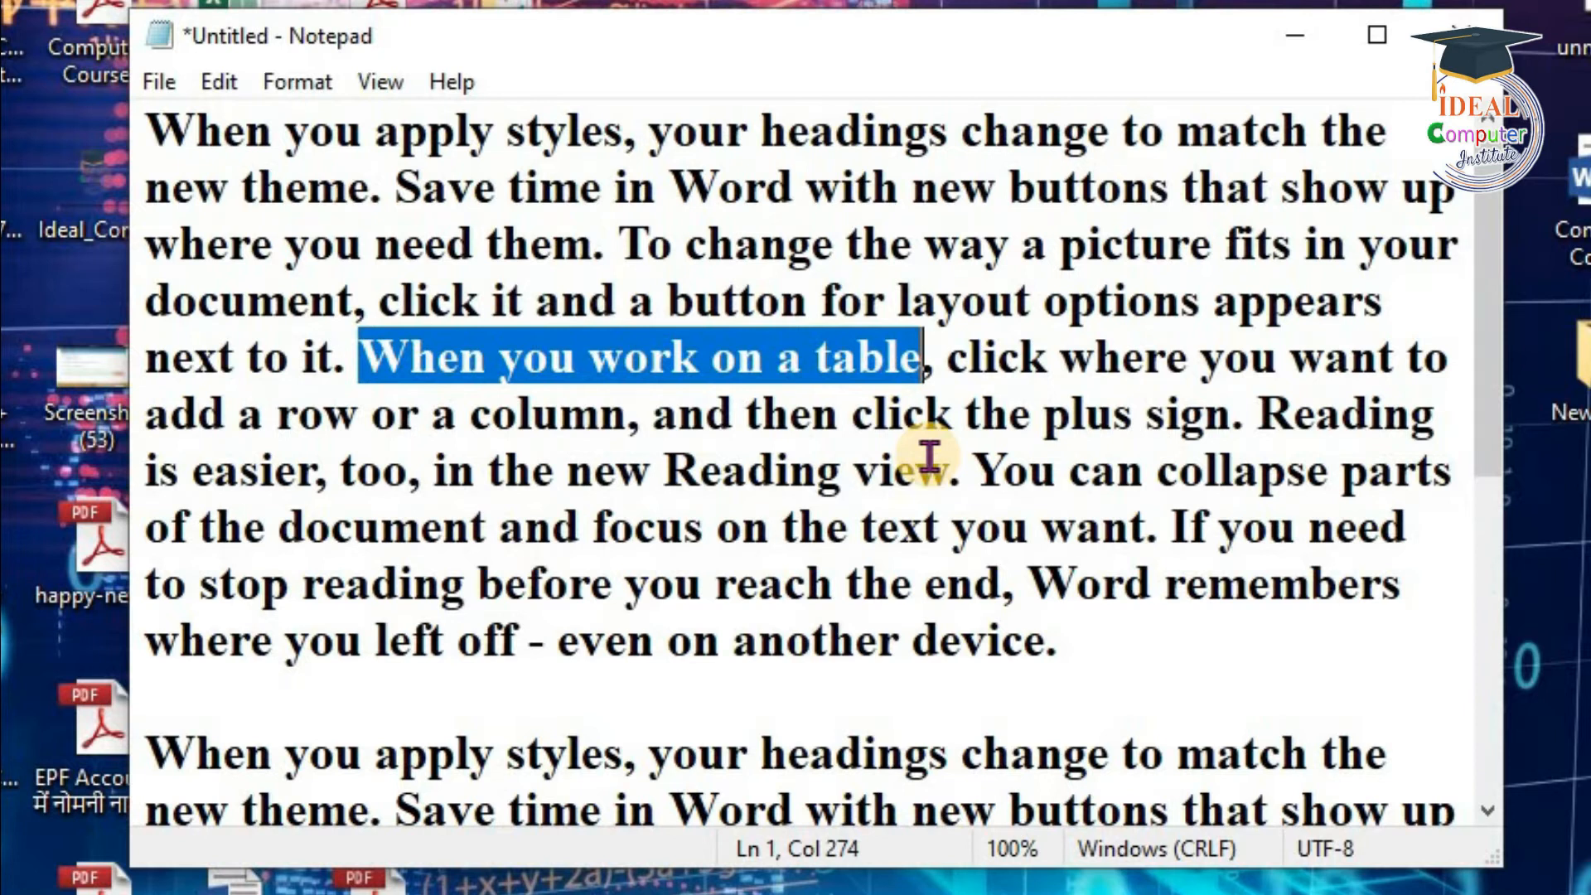
pyautogui.click(634, 527)
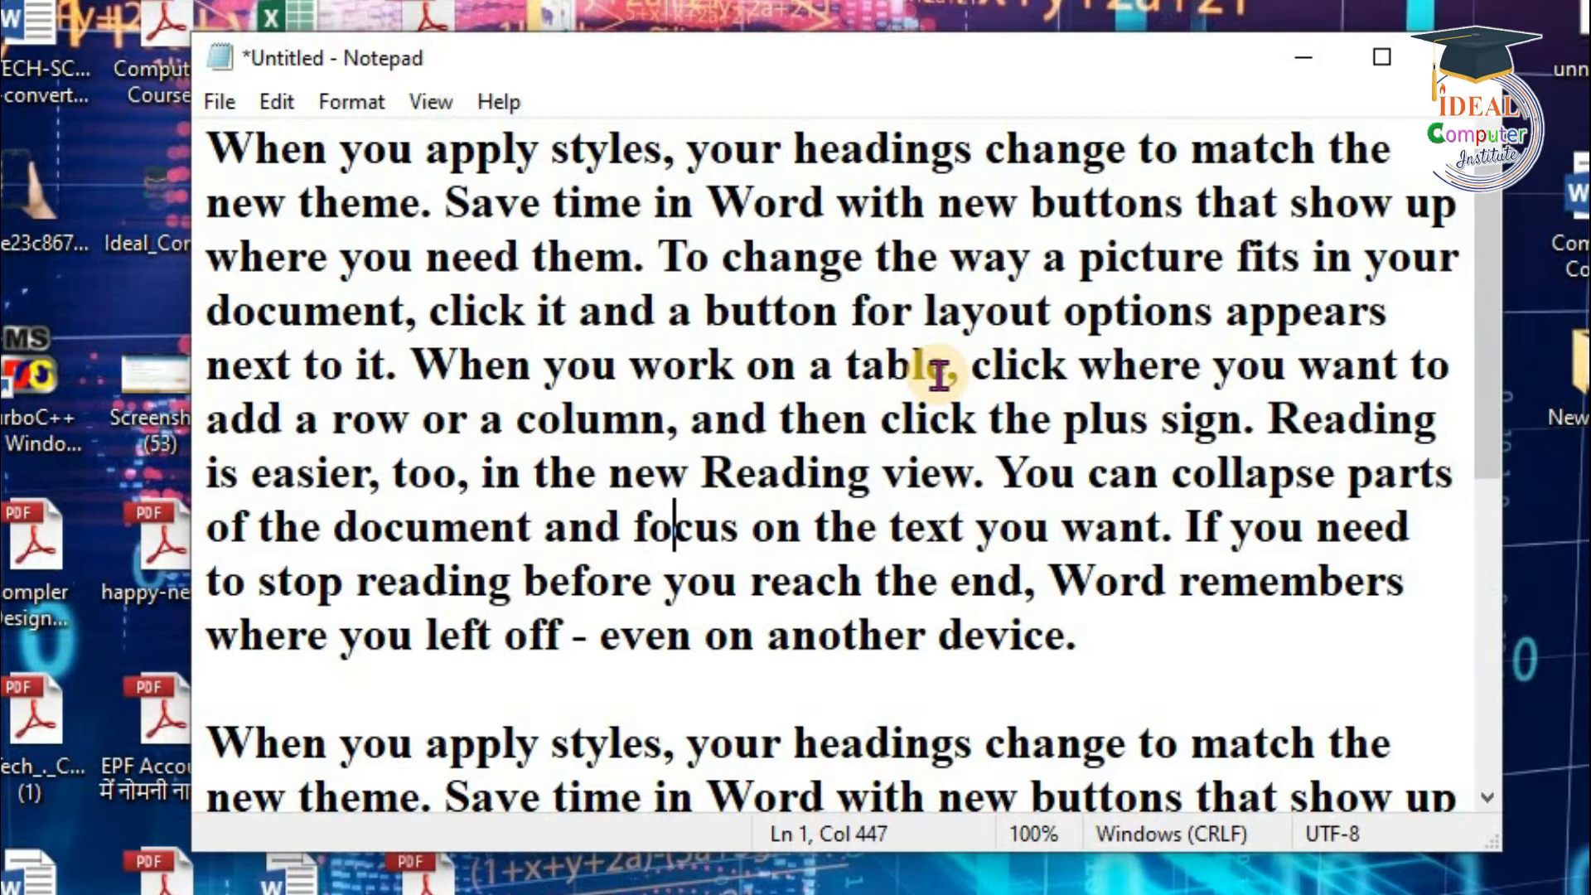
# Starting before "When" in the fifth line, extend a selection forward character by character through "When you work on a table"
pyautogui.click(414, 363)
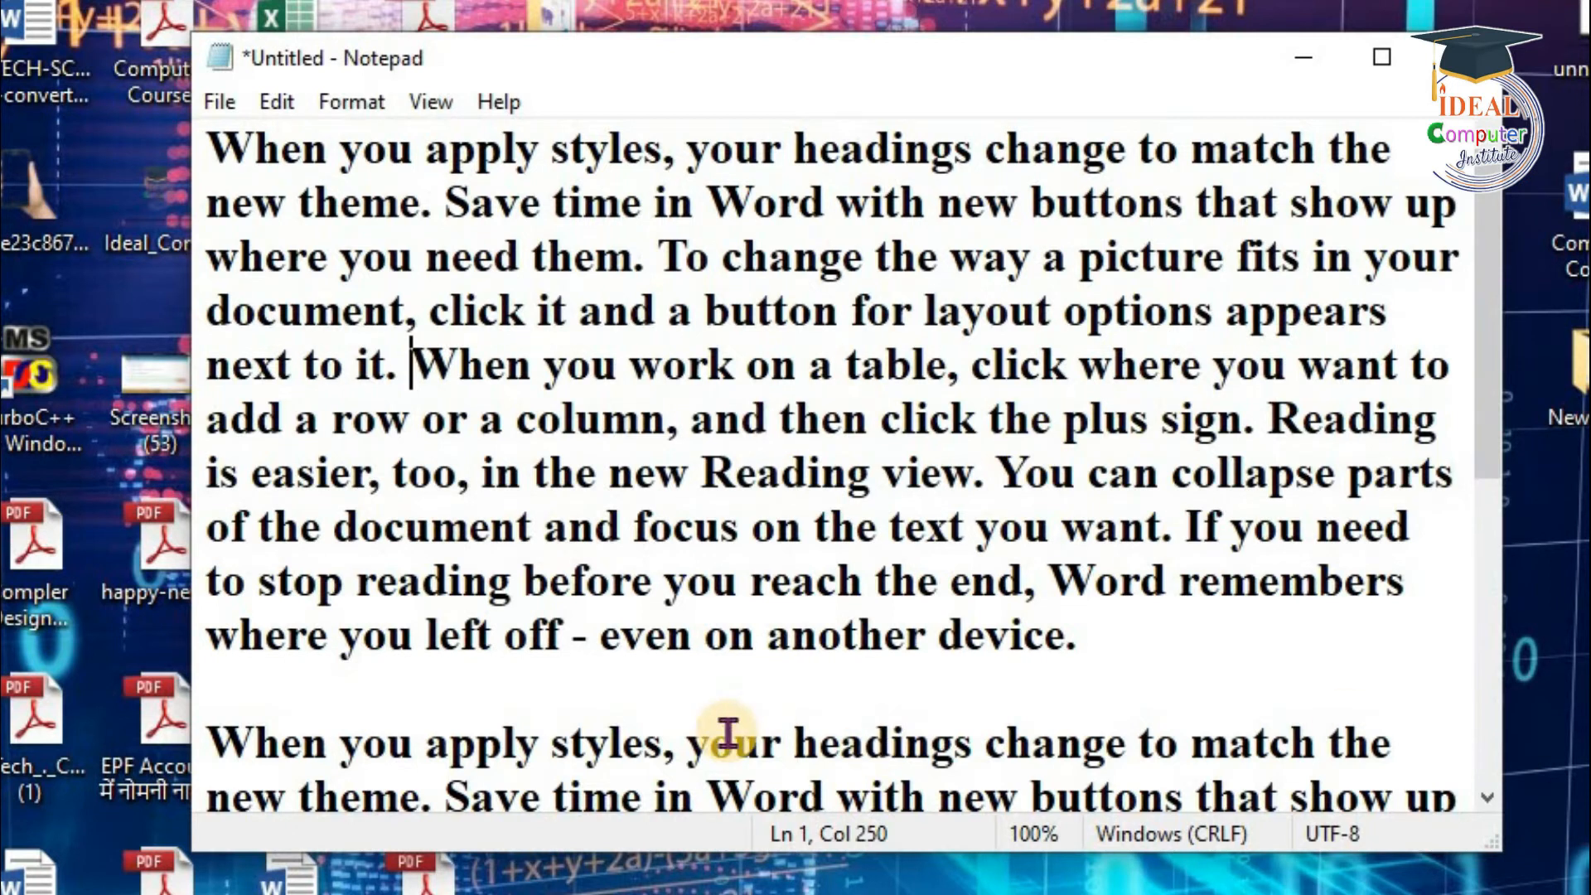
pyautogui.hotkey('shift', 'Right')
pyautogui.hotkey('shift', 'Right')
pyautogui.hotkey('shift', 'Right')
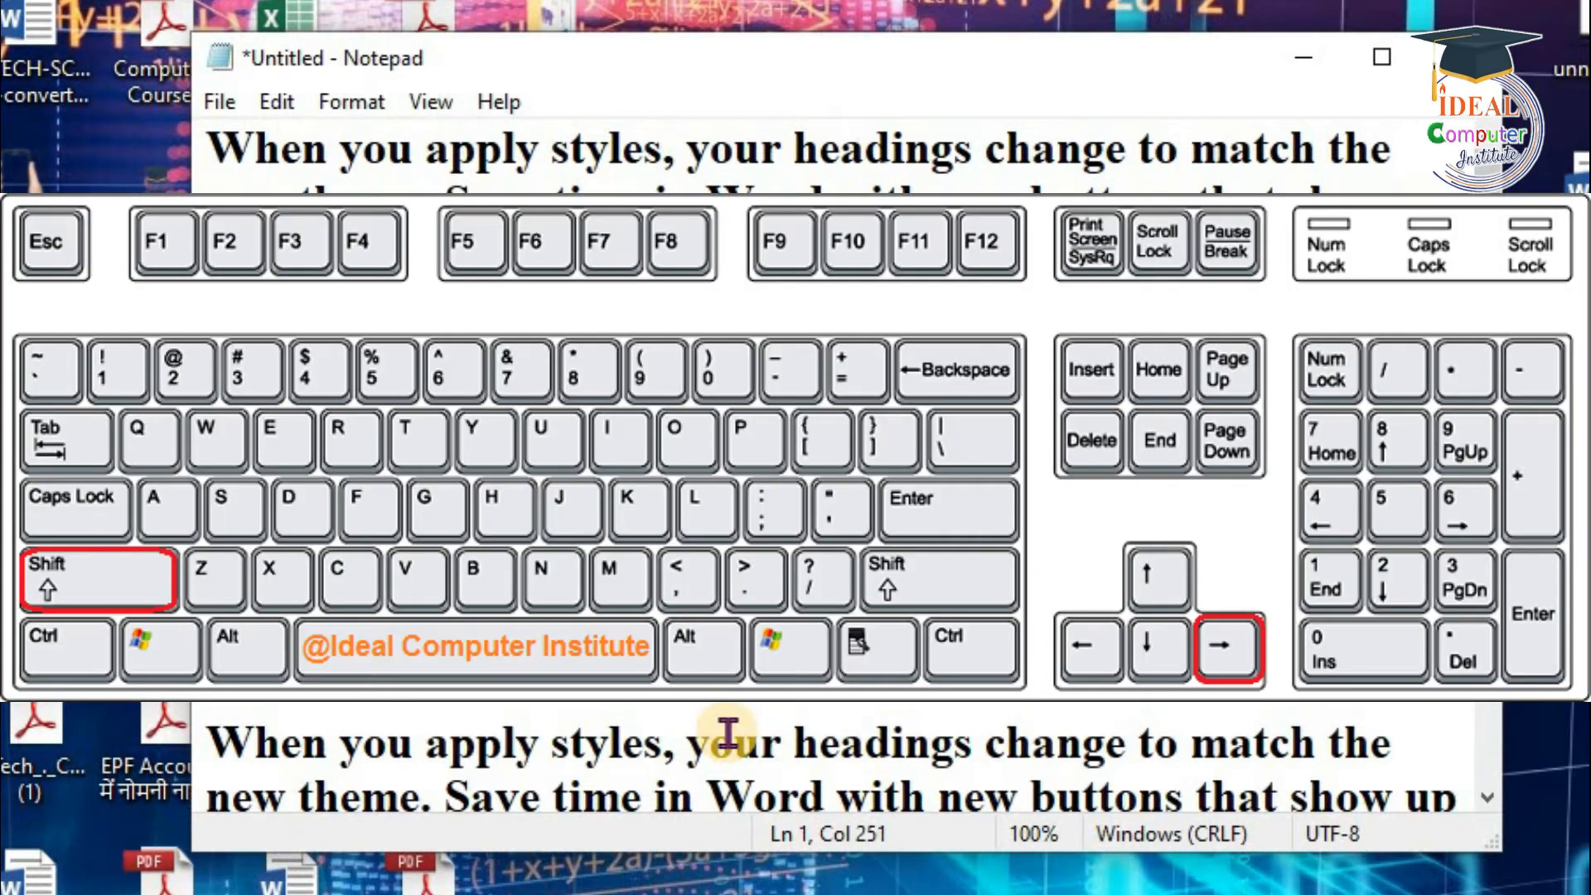
pyautogui.hotkey('shift', 'Right')
pyautogui.hotkey('shift', 'Right')
pyautogui.hotkey('shift', 'Right')
pyautogui.hotkey('shift', 'Right')
pyautogui.hotkey('shift', 'Right')
pyautogui.hotkey('shift', 'Right')
pyautogui.hotkey('shift', 'Right')
pyautogui.hotkey('shift', 'Right')
pyautogui.hotkey('shift', 'Right')
pyautogui.hotkey('shift', 'Right')
pyautogui.hotkey('shift', 'Right')
pyautogui.hotkey('shift', 'Right')
pyautogui.hotkey('shift', 'Right')
pyautogui.hotkey('shift', 'Right')
pyautogui.hotkey('shift', 'Right')
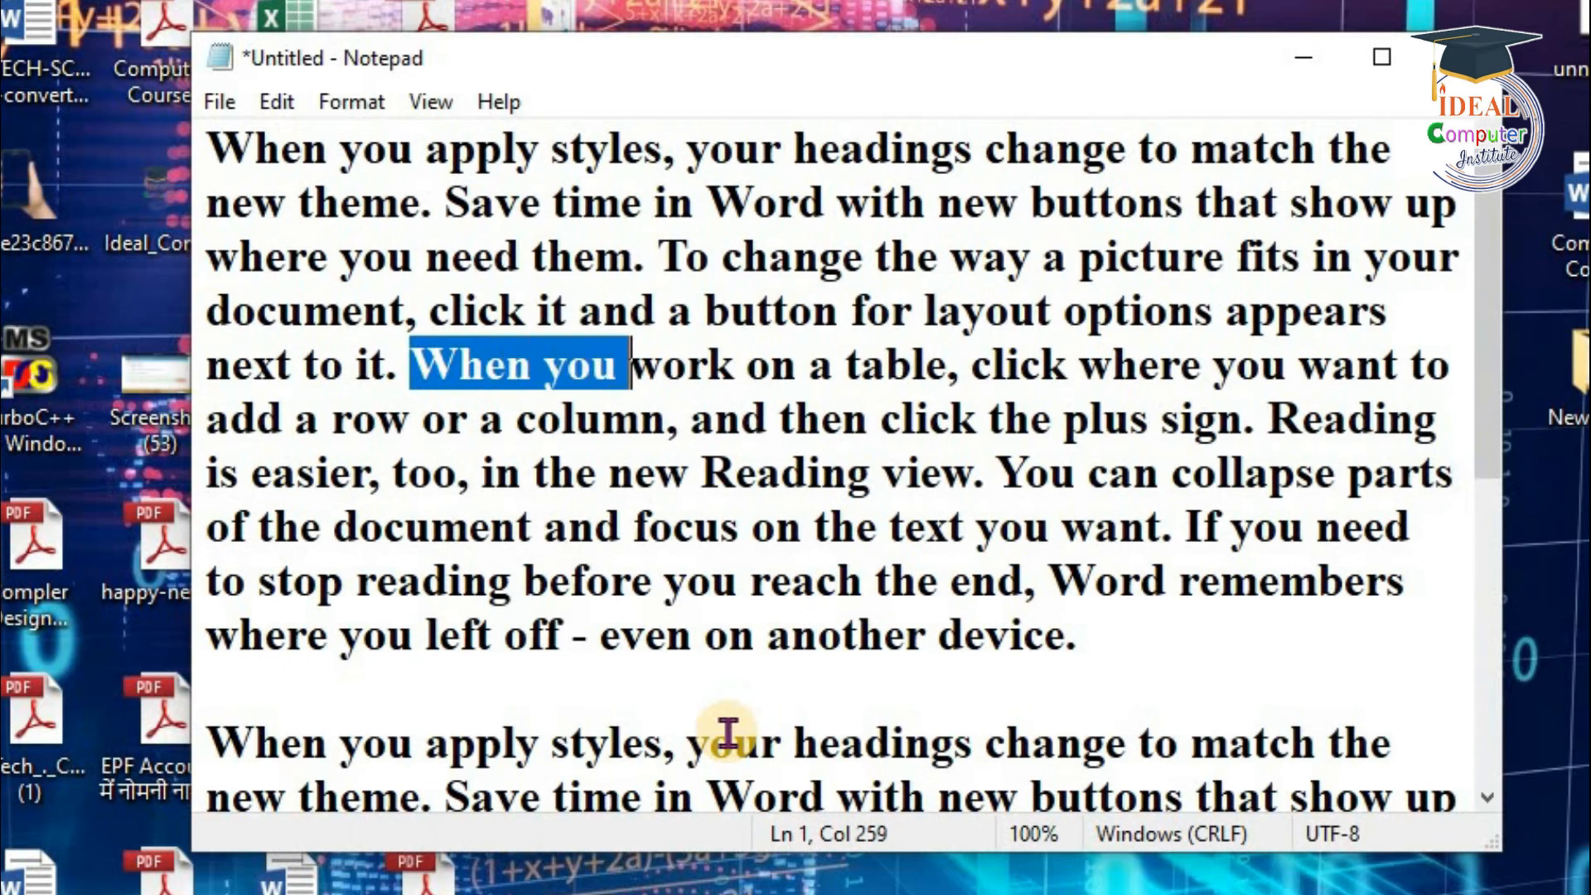
pyautogui.hotkey('shift', 'Right')
pyautogui.hotkey('shift', 'Right')
pyautogui.hotkey('shift', 'Right')
pyautogui.hotkey('shift', 'Right')
pyautogui.hotkey('shift', 'Right')
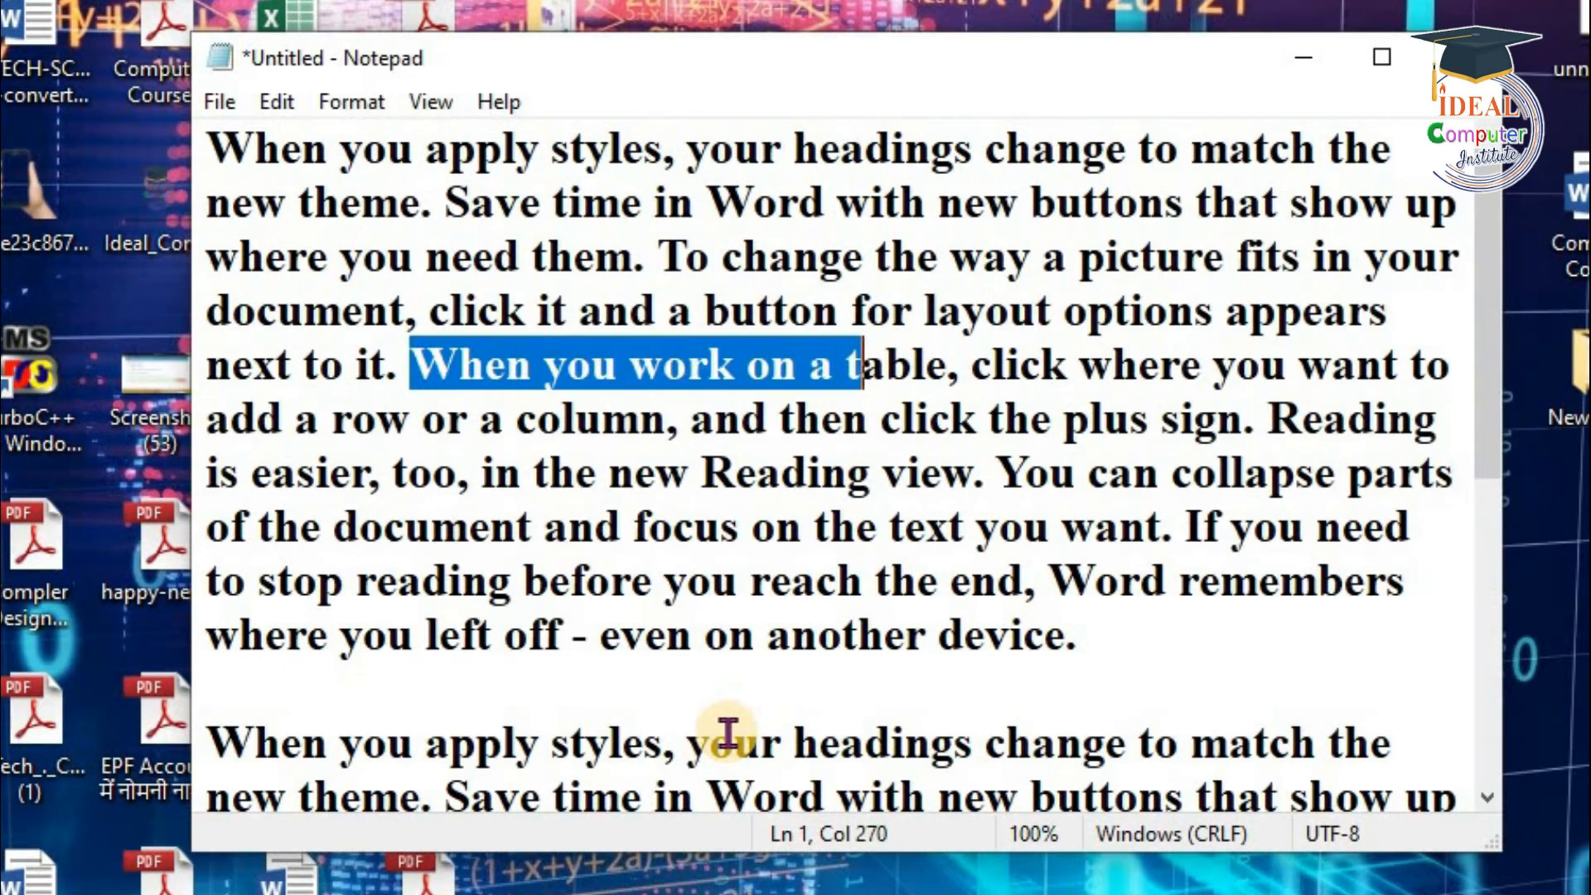
pyautogui.hotkey('shift', 'Right')
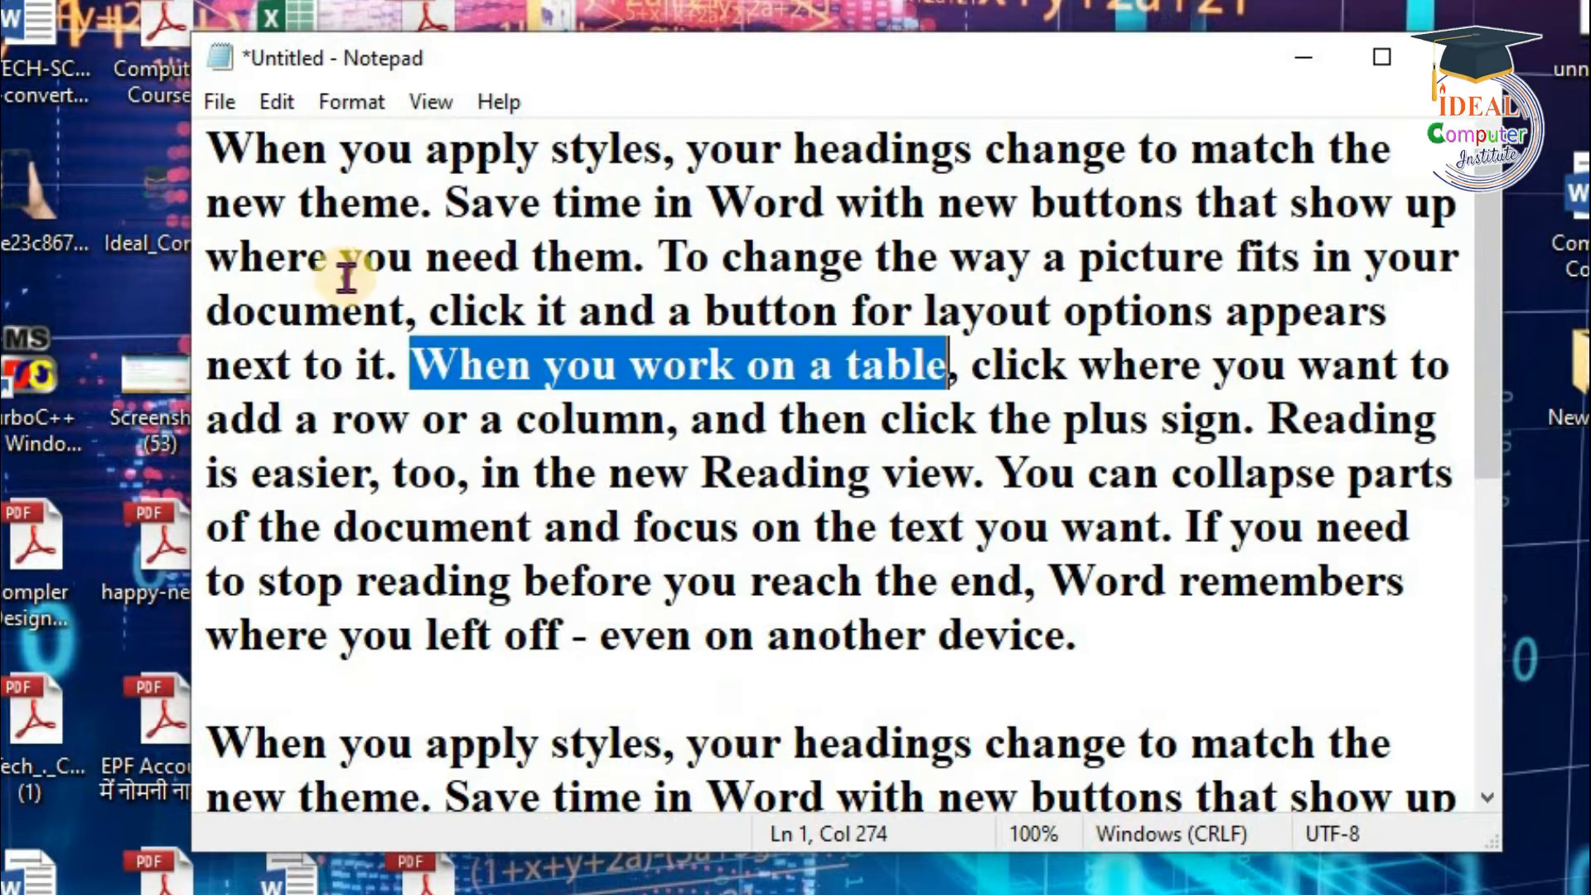
# Extend a selection forward character by character from "even on another device." through "When you apply" in the second paragraph
pyautogui.click(606, 634)
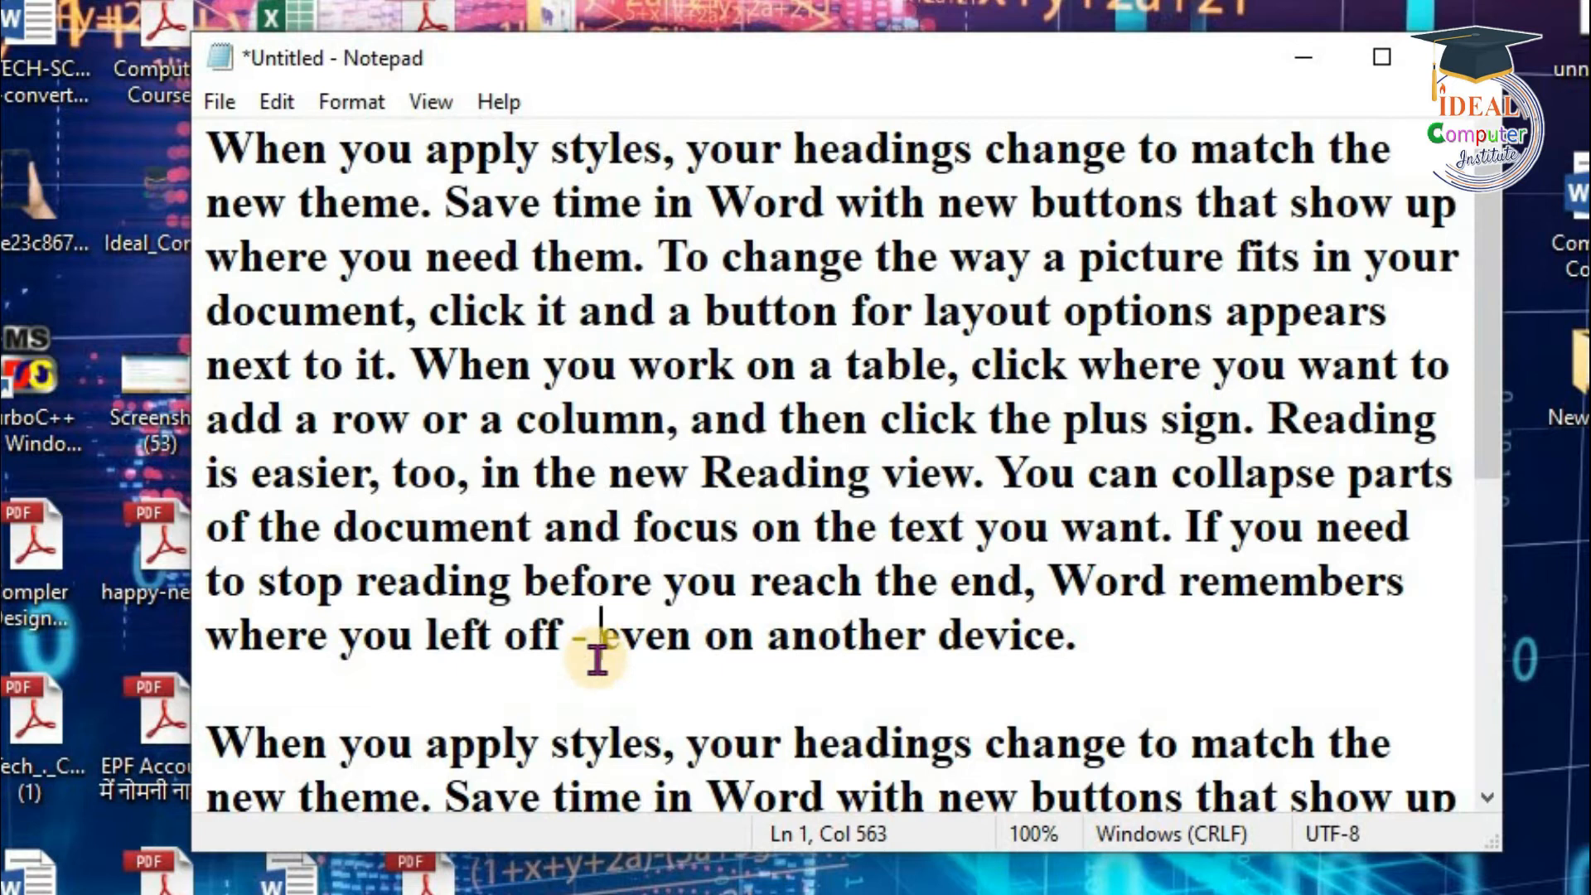
pyautogui.hotkey('shift', 'Right')
pyautogui.hotkey('shift', 'Right')
pyautogui.hotkey('shift', 'Right')
pyautogui.hotkey('shift', 'Right')
pyautogui.hotkey('shift', 'Right')
pyautogui.hotkey('shift', 'Right')
pyautogui.hotkey('shift', 'Right')
pyautogui.hotkey('shift', 'Right')
pyautogui.hotkey('shift', 'Right')
pyautogui.hotkey('shift', 'Right')
pyautogui.hotkey('shift', 'Right')
pyautogui.hotkey('shift', 'Right')
pyautogui.hotkey('shift', 'Right')
pyautogui.hotkey('shift', 'Right')
pyautogui.hotkey('shift', 'Right')
pyautogui.hotkey('shift', 'Right')
pyautogui.hotkey('shift', 'Right')
pyautogui.hotkey('shift', 'Right')
pyautogui.hotkey('shift', 'Right')
pyautogui.hotkey('shift', 'Right')
pyautogui.hotkey('shift', 'Right')
pyautogui.hotkey('shift', 'Right')
pyautogui.hotkey('shift', 'Right')
pyautogui.hotkey('shift', 'Right')
pyautogui.hotkey('shift', 'Right')
pyautogui.hotkey('shift', 'Right')
pyautogui.hotkey('shift', 'Right')
pyautogui.hotkey('shift', 'Right')
pyautogui.hotkey('shift', 'Right')
pyautogui.hotkey('shift', 'Right')
pyautogui.hotkey('shift', 'Right')
pyautogui.hotkey('shift', 'Right')
pyautogui.hotkey('shift', 'Right')
pyautogui.hotkey('shift', 'Right')
pyautogui.hotkey('shift', 'Right')
pyautogui.hotkey('shift', 'Right')
pyautogui.hotkey('shift', 'Right')
pyautogui.hotkey('shift', 'Right')
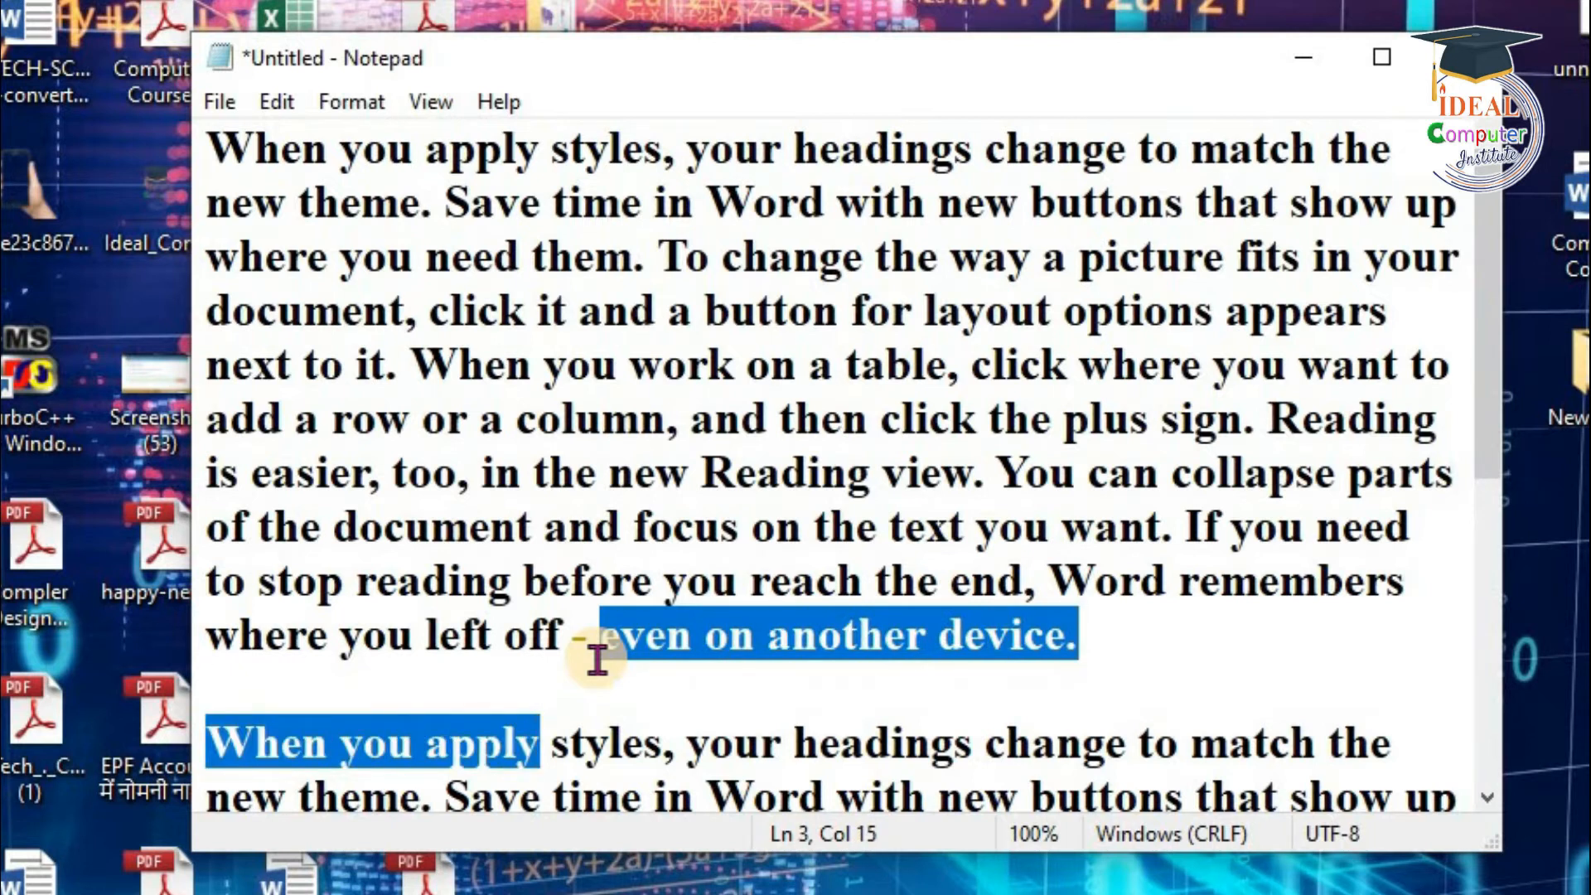
# Starting at the end of the first paragraph, extend a selection backward character by character to the middle of "Reading" in "Reading view"
pyautogui.click(1100, 637)
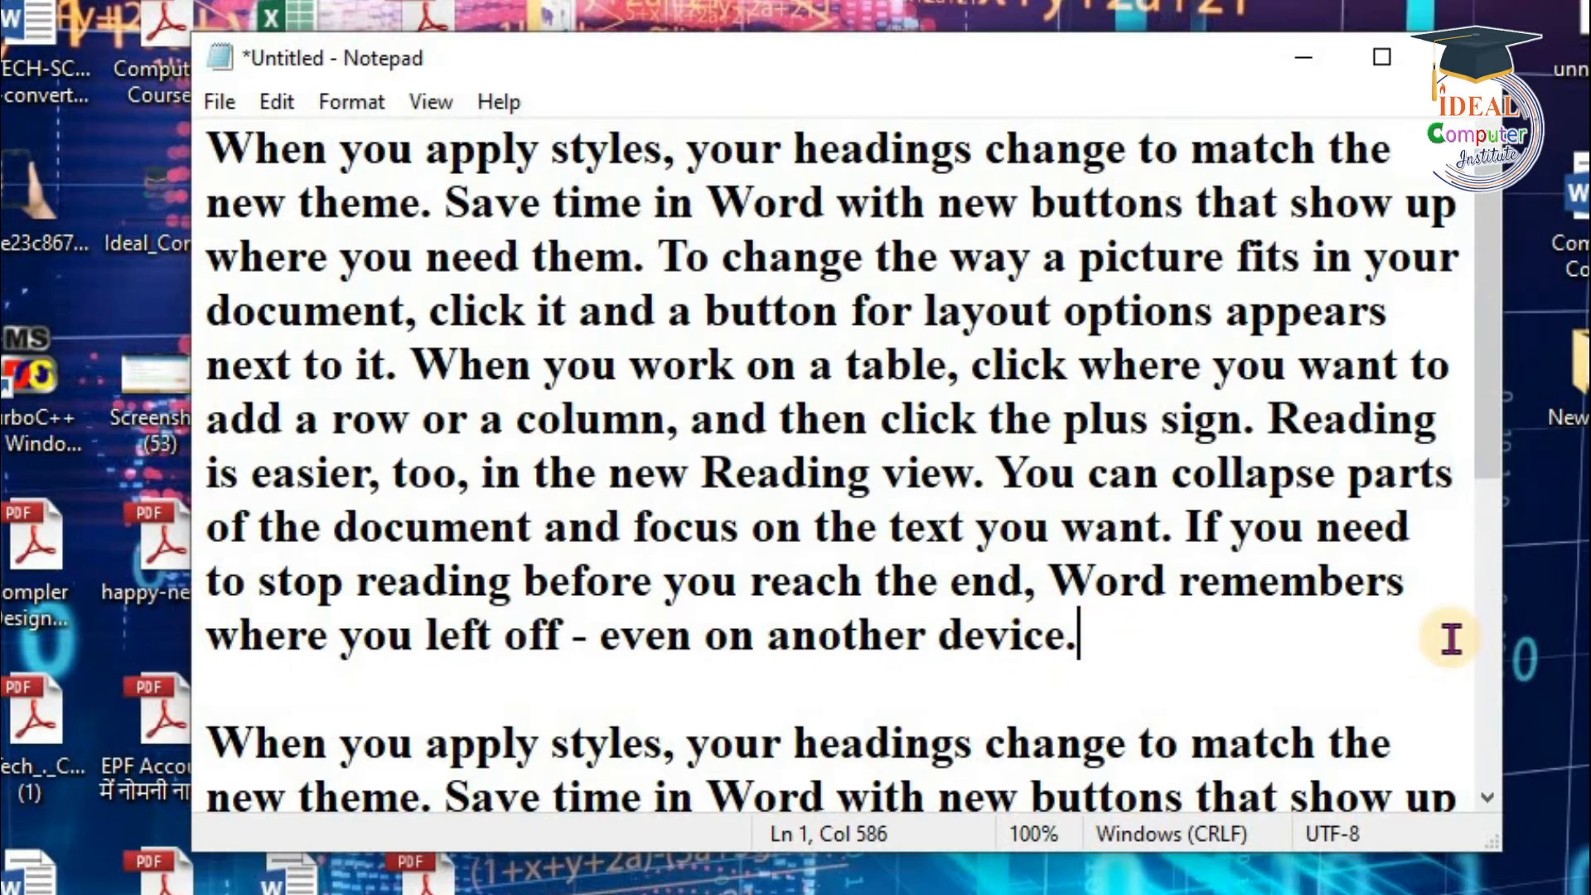
pyautogui.hotkey('shift', 'Left')
pyautogui.hotkey('shift', 'Left')
pyautogui.hotkey('shift', 'Left')
pyautogui.hotkey('shift', 'Left')
pyautogui.hotkey('shift', 'Left')
pyautogui.hotkey('shift', 'Left')
pyautogui.hotkey('shift', 'Left')
pyautogui.hotkey('shift', 'Left')
pyautogui.hotkey('shift', 'Left')
pyautogui.hotkey('shift', 'Left')
pyautogui.hotkey('shift', 'Left')
pyautogui.hotkey('shift', 'Left')
pyautogui.hotkey('shift', 'Left')
pyautogui.hotkey('shift', 'Left')
pyautogui.hotkey('shift', 'Left')
pyautogui.hotkey('shift', 'Left')
pyautogui.hotkey('shift', 'Left')
pyautogui.hotkey('shift', 'Left')
pyautogui.hotkey('shift', 'Left')
pyautogui.hotkey('shift', 'Left')
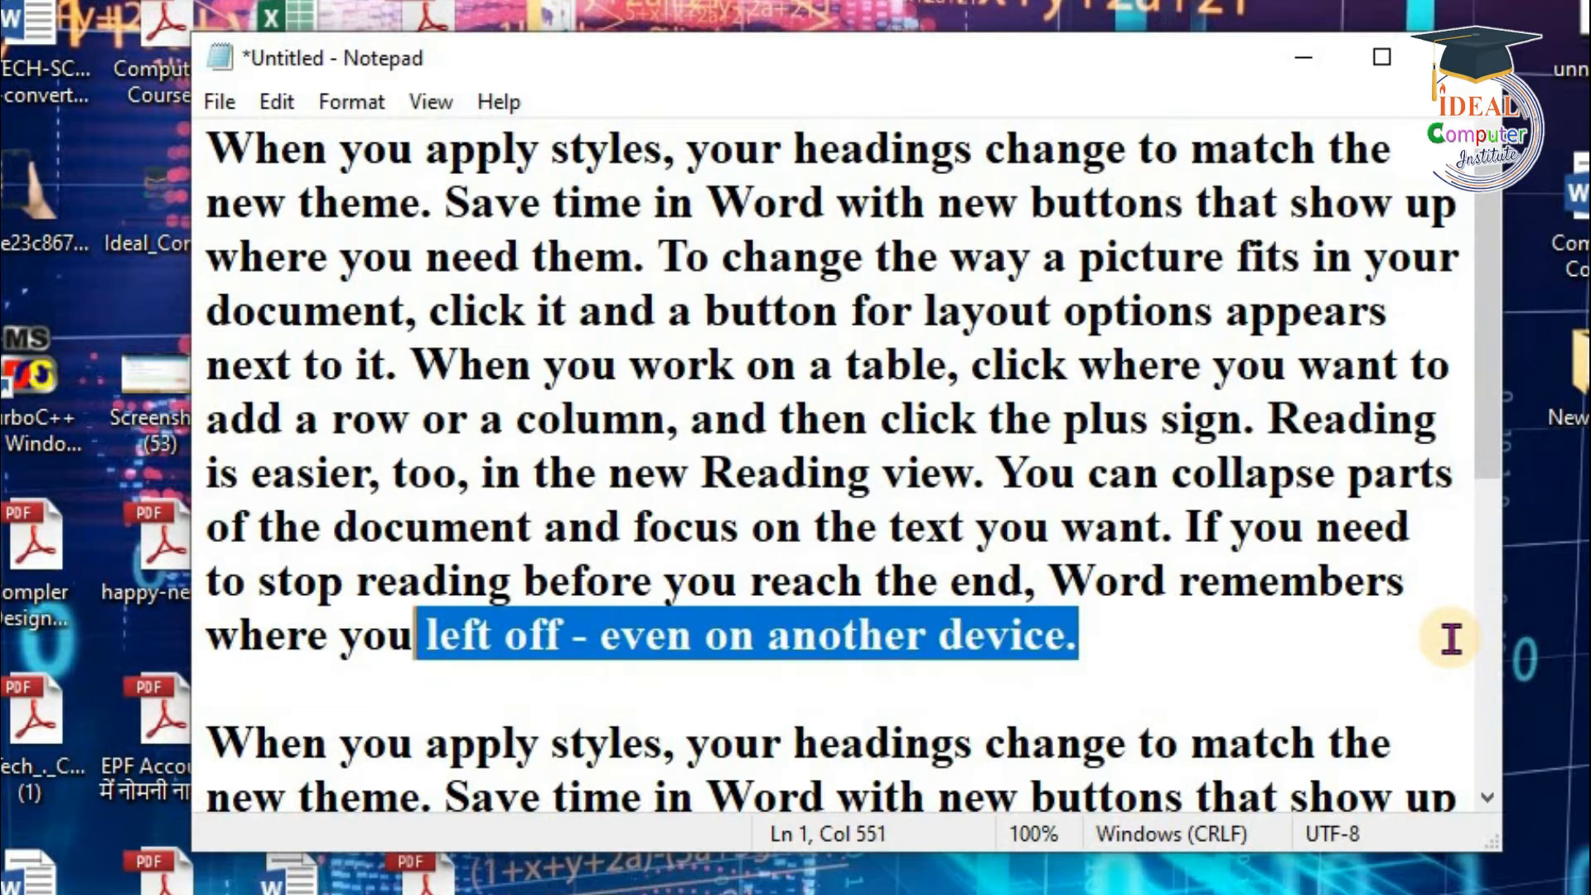
pyautogui.hotkey('shift', 'Left')
pyautogui.hotkey('shift', 'Left')
pyautogui.hotkey('shift', 'Left')
pyautogui.hotkey('shift', 'Left')
pyautogui.hotkey('shift', 'Left')
pyautogui.hotkey('shift', 'Left')
pyautogui.hotkey('shift', 'Left')
pyautogui.hotkey('shift', 'Left')
pyautogui.hotkey('shift', 'Left')
pyautogui.hotkey('shift', 'Left')
pyautogui.hotkey('shift', 'Left')
pyautogui.hotkey('shift', 'Left')
pyautogui.hotkey('shift', 'Left')
pyautogui.hotkey('shift', 'Left')
pyautogui.hotkey('shift', 'Left')
pyautogui.hotkey('shift', 'Left')
pyautogui.hotkey('shift', 'Left')
pyautogui.hotkey('shift', 'Left')
pyautogui.hotkey('shift', 'Left')
pyautogui.hotkey('shift', 'Left')
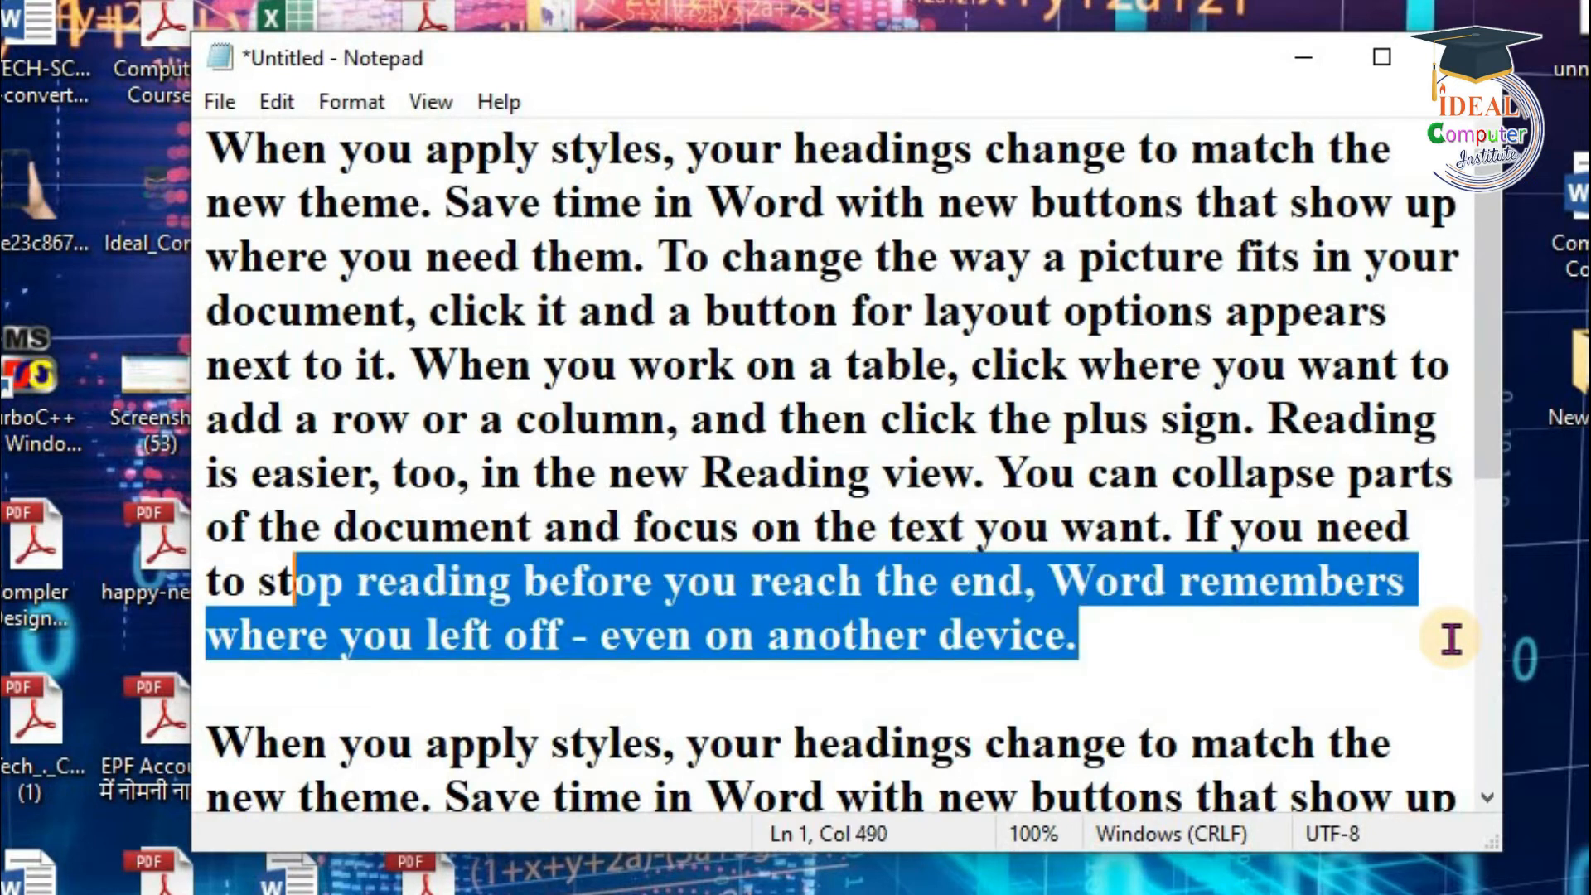
pyautogui.hotkey('shift', 'Left')
pyautogui.hotkey('shift', 'Left')
pyautogui.hotkey('shift', 'Left')
pyautogui.hotkey('shift', 'Left')
pyautogui.hotkey('shift', 'Left')
pyautogui.hotkey('shift', 'Left')
pyautogui.hotkey('shift', 'Left')
pyautogui.hotkey('shift', 'Left')
pyautogui.hotkey('shift', 'Left')
pyautogui.hotkey('shift', 'Left')
pyautogui.hotkey('shift', 'Left')
pyautogui.hotkey('shift', 'Left')
pyautogui.hotkey('shift', 'Left')
pyautogui.hotkey('shift', 'Left')
pyautogui.hotkey('shift', 'Left')
pyautogui.hotkey('shift', 'Left')
pyautogui.hotkey('shift', 'Left')
pyautogui.hotkey('shift', 'Left')
pyautogui.hotkey('shift', 'Left')
pyautogui.hotkey('shift', 'Left')
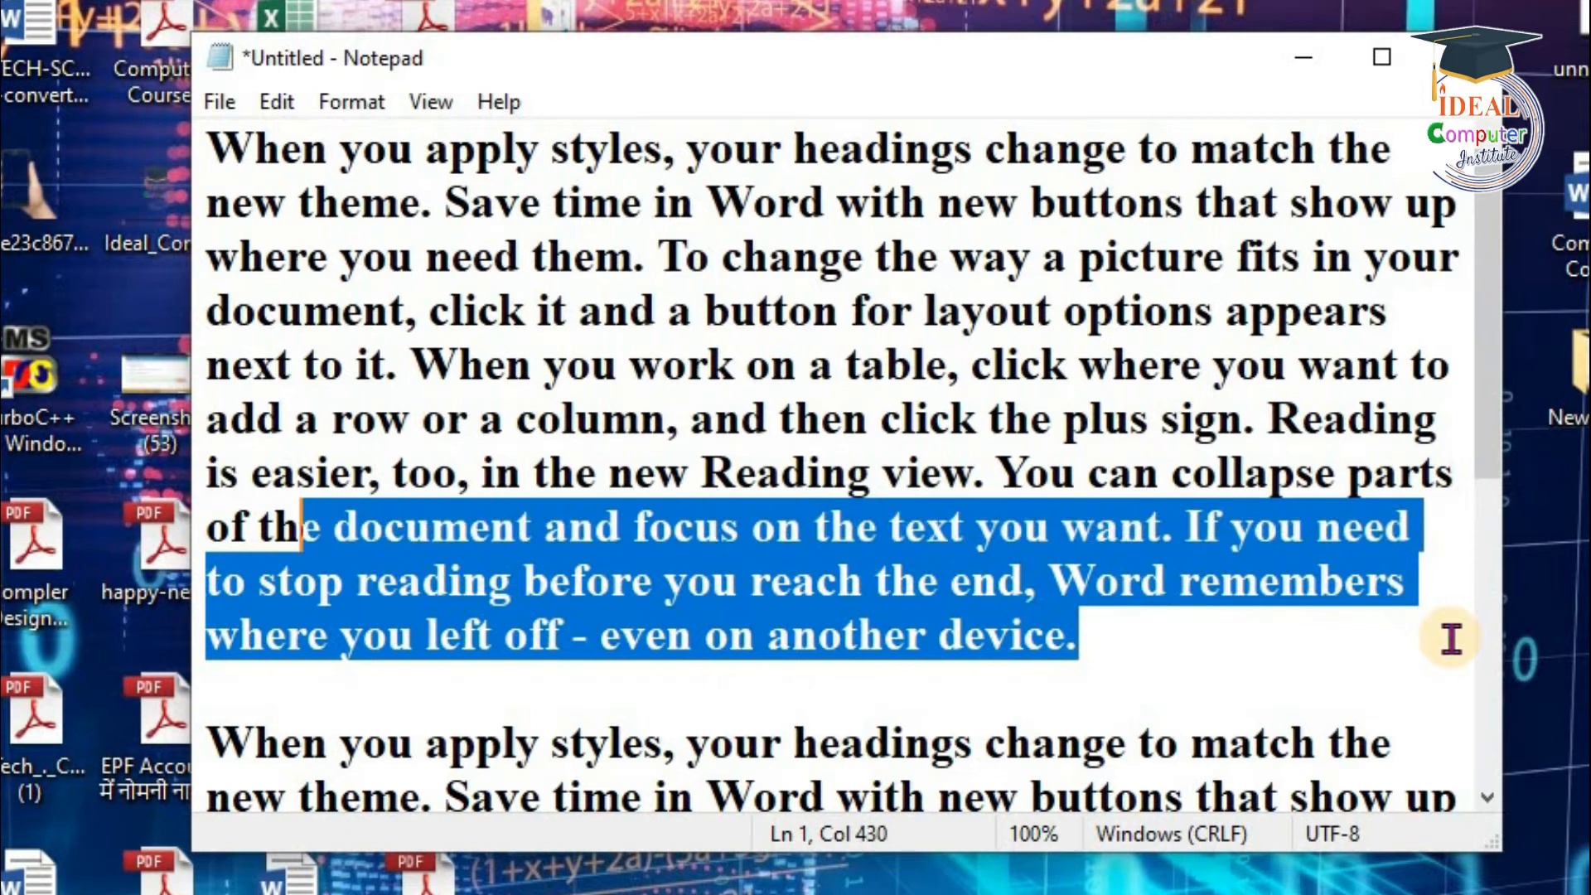
pyautogui.hotkey('shift', 'Left')
pyautogui.hotkey('shift', 'Left')
pyautogui.hotkey('shift', 'Left')
pyautogui.hotkey('shift', 'Left')
pyautogui.hotkey('shift', 'Left')
pyautogui.hotkey('shift', 'Left')
pyautogui.hotkey('shift', 'Left')
pyautogui.hotkey('shift', 'Left')
pyautogui.hotkey('shift', 'Left')
pyautogui.hotkey('shift', 'Left')
pyautogui.hotkey('shift', 'Left')
pyautogui.hotkey('shift', 'Left')
pyautogui.hotkey('shift', 'Left')
pyautogui.hotkey('shift', 'Left')
pyautogui.hotkey('shift', 'Left')
pyautogui.hotkey('shift', 'Left')
pyautogui.hotkey('shift', 'Left')
pyautogui.hotkey('shift', 'Left')
pyautogui.hotkey('shift', 'Left')
pyautogui.hotkey('shift', 'Left')
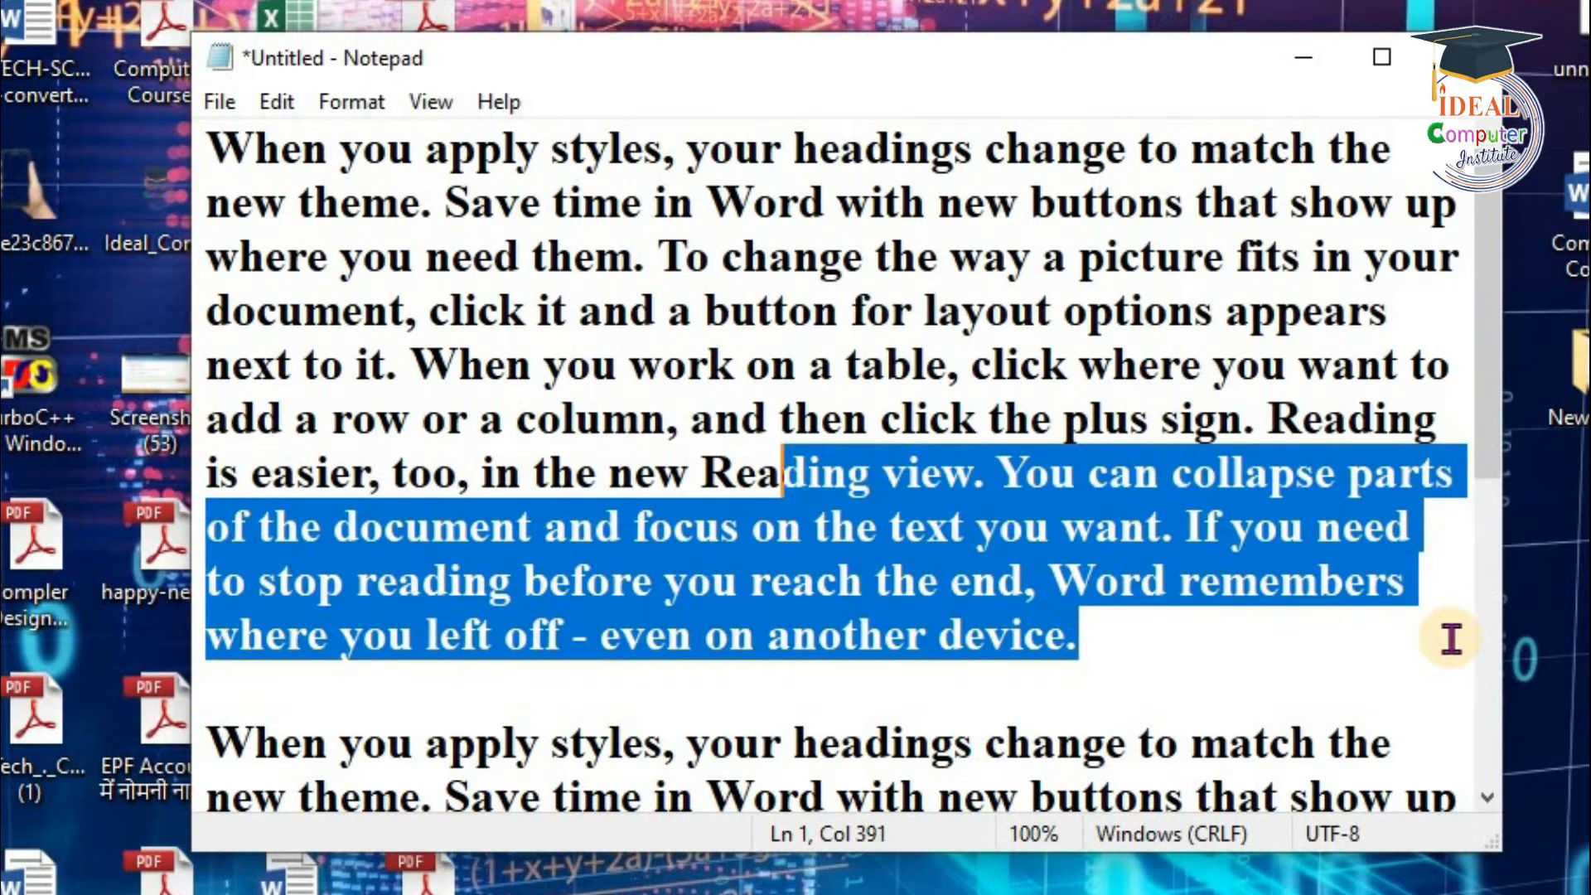
# Move the cursor back to just after "too," in the seventh line and extend a selection backward character by character past "click the plus sign"
pyautogui.press('Left')
pyautogui.press('Left')
pyautogui.press('Left')
pyautogui.press('Left')
pyautogui.press('Left')
pyautogui.press('Left')
pyautogui.press('Left')
pyautogui.press('Left')
pyautogui.press('Left')
pyautogui.press('Left')
pyautogui.press('Left')
pyautogui.press('Left')
pyautogui.press('Left')
pyautogui.press('Left')
pyautogui.press('Left')
pyautogui.press('Left')
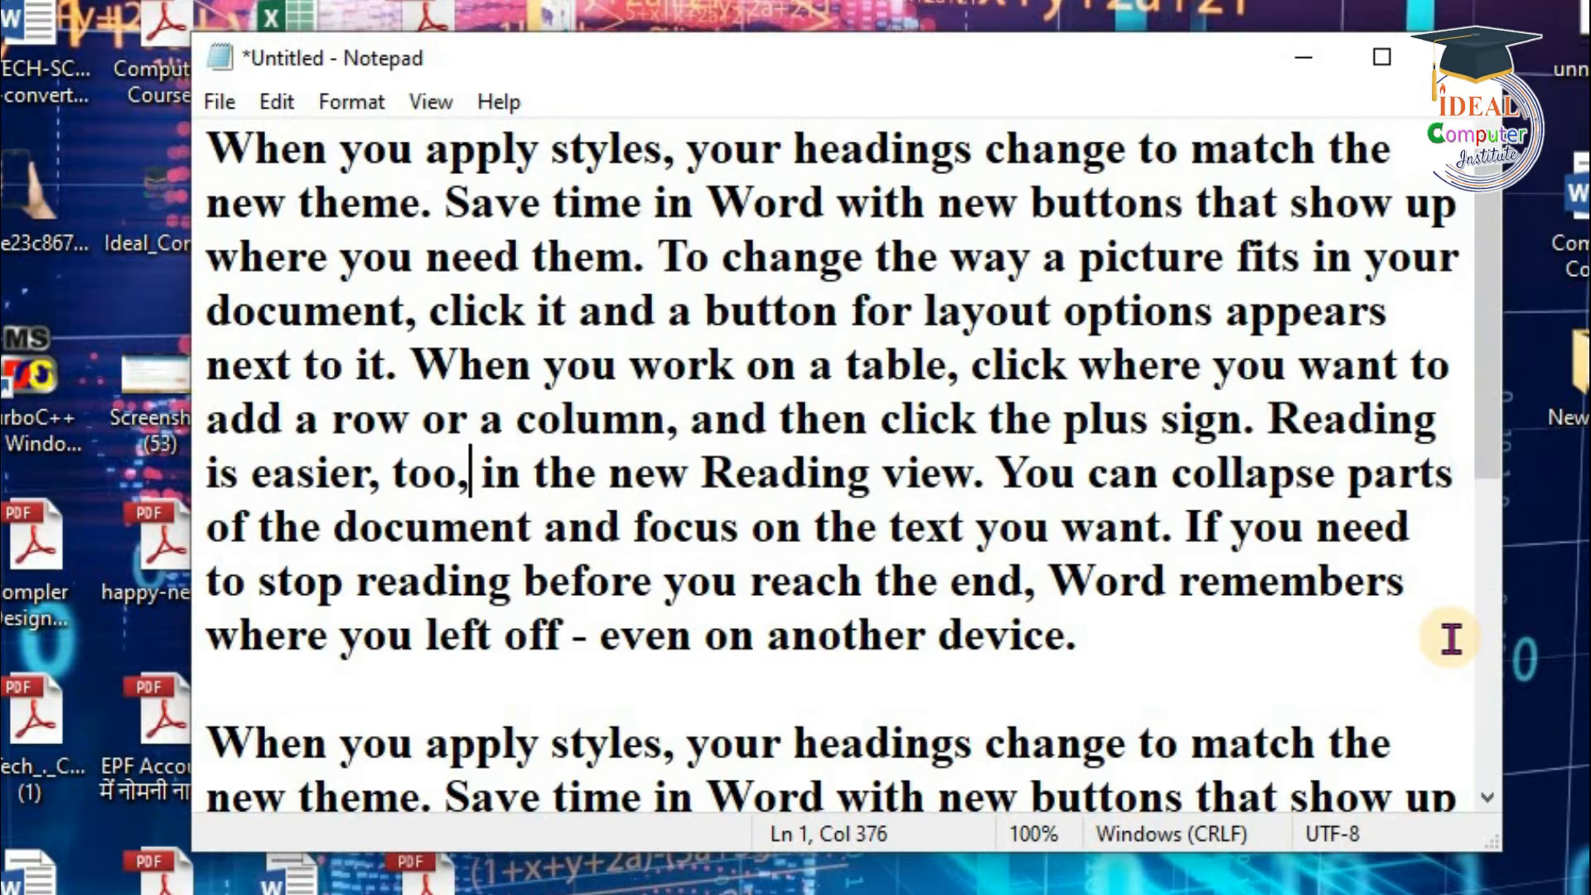
pyautogui.hotkey('shift', 'Left')
pyautogui.hotkey('shift', 'Left')
pyautogui.hotkey('shift', 'Left')
pyautogui.hotkey('shift', 'Left')
pyautogui.hotkey('shift', 'Left')
pyautogui.hotkey('shift', 'Left')
pyautogui.hotkey('shift', 'Left')
pyautogui.hotkey('shift', 'Left')
pyautogui.hotkey('shift', 'Left')
pyautogui.hotkey('shift', 'Left')
pyautogui.hotkey('shift', 'Left')
pyautogui.hotkey('shift', 'Left')
pyautogui.hotkey('shift', 'Left')
pyautogui.hotkey('shift', 'Left')
pyautogui.hotkey('shift', 'Left')
pyautogui.hotkey('shift', 'Left')
pyautogui.hotkey('shift', 'Left')
pyautogui.hotkey('shift', 'Left')
pyautogui.hotkey('shift', 'Left')
pyautogui.hotkey('shift', 'Left')
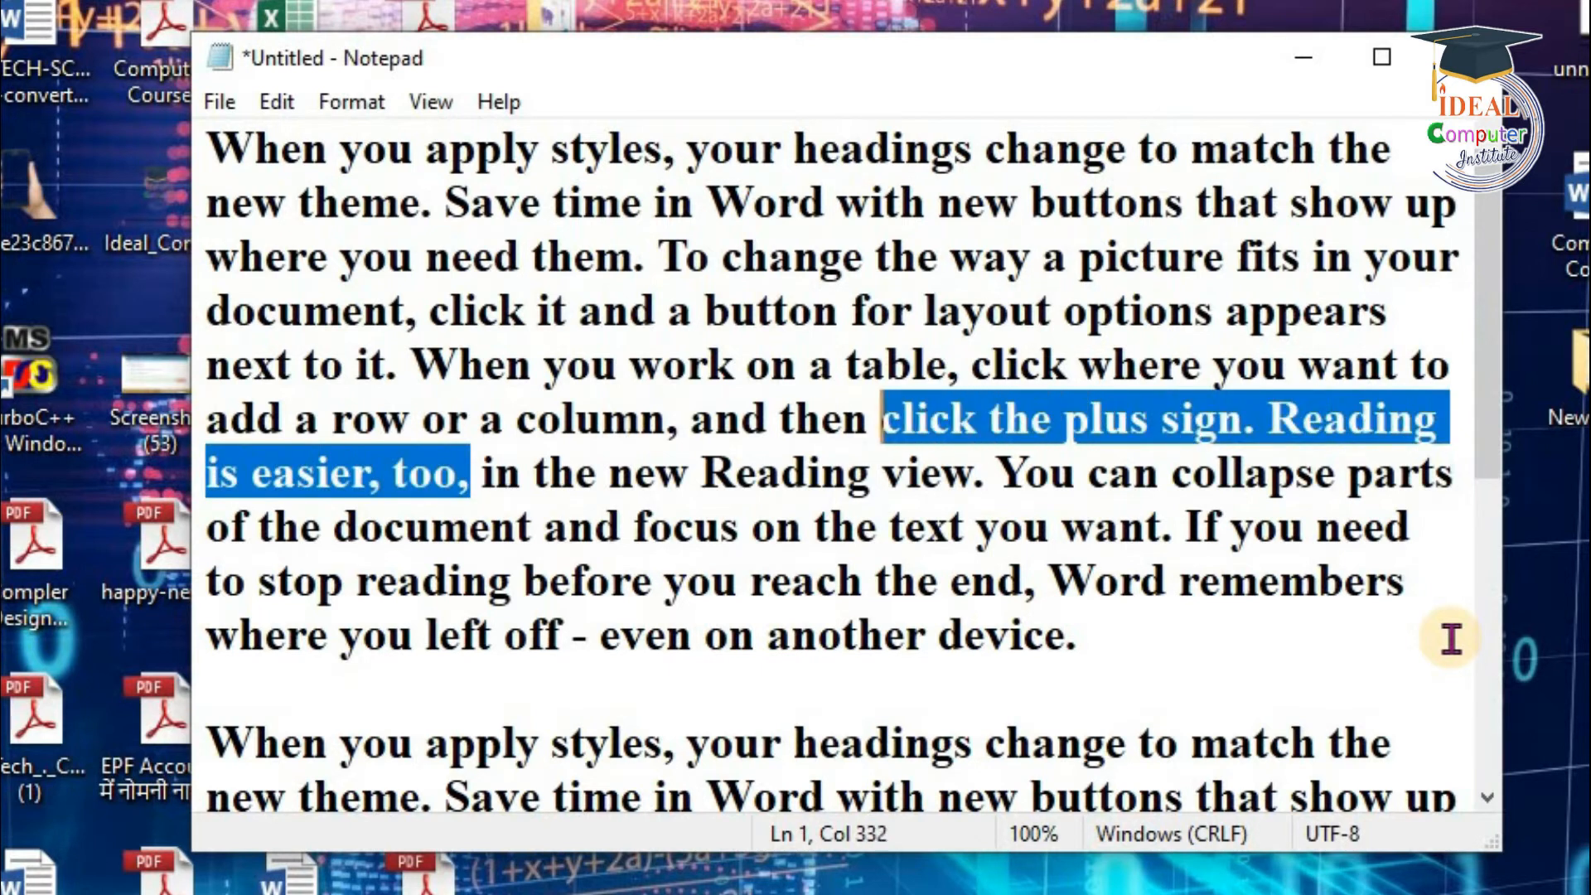
pyautogui.hotkey('shift', 'Left')
pyautogui.hotkey('shift', 'Left')
pyautogui.hotkey('shift', 'Left')
pyautogui.hotkey('shift', 'Left')
pyautogui.hotkey('shift', 'Left')
pyautogui.hotkey('shift', 'Left')
pyautogui.hotkey('shift', 'Left')
pyautogui.hotkey('shift', 'Left')
pyautogui.hotkey('shift', 'Left')
pyautogui.hotkey('shift', 'Left')
pyautogui.hotkey('shift', 'Left')
pyautogui.hotkey('shift', 'Left')
pyautogui.hotkey('shift', 'Left')
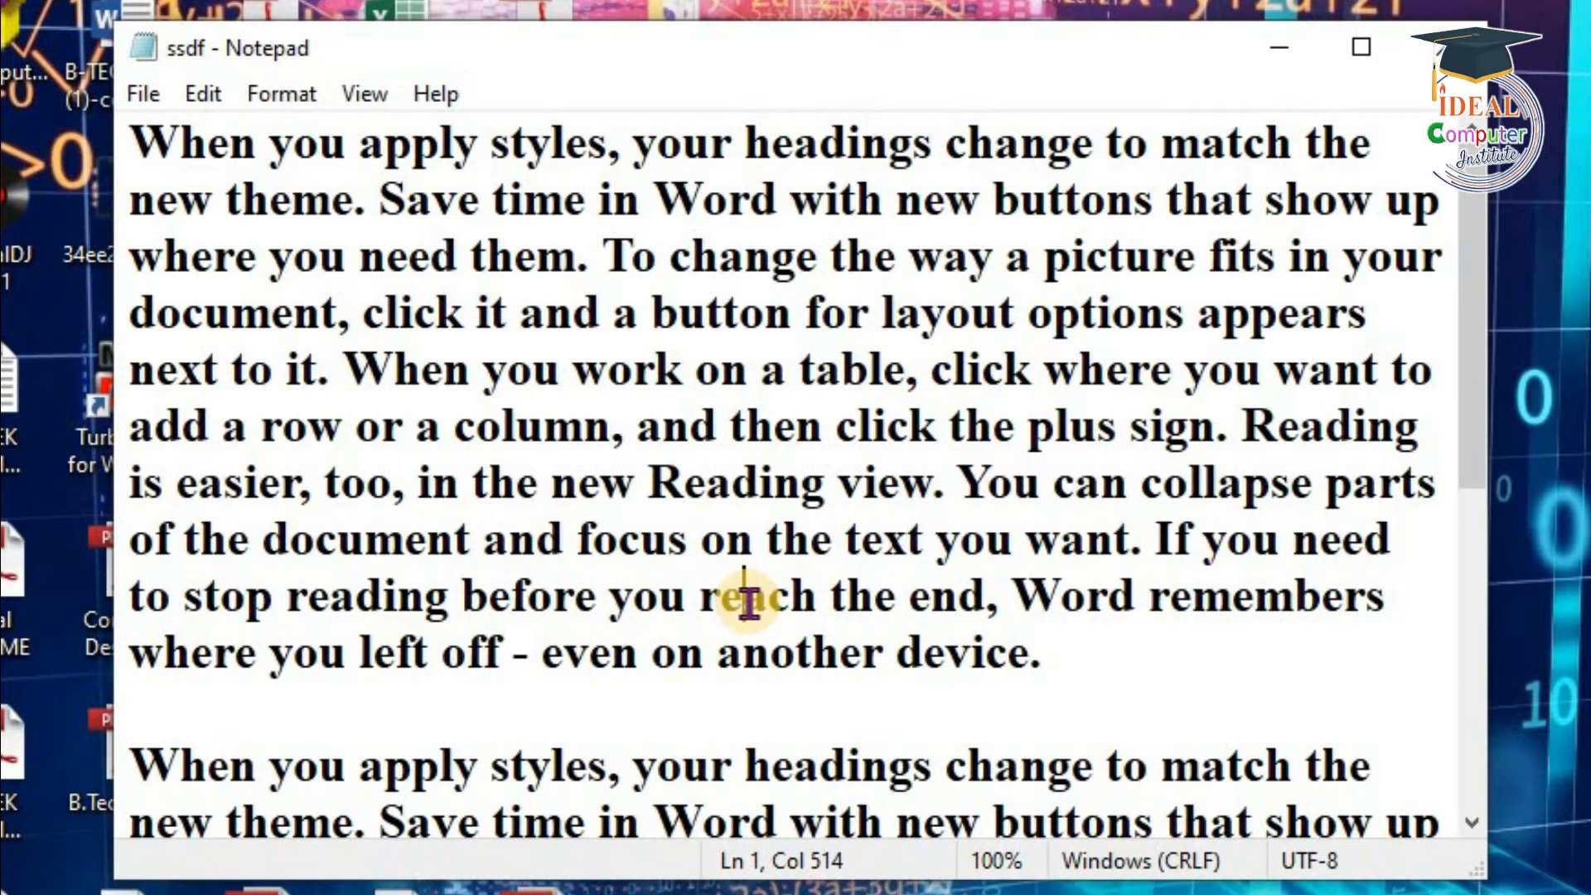
# Select the first line from its start to its end, and the second line from its end back to its start
pyautogui.click(141, 145)
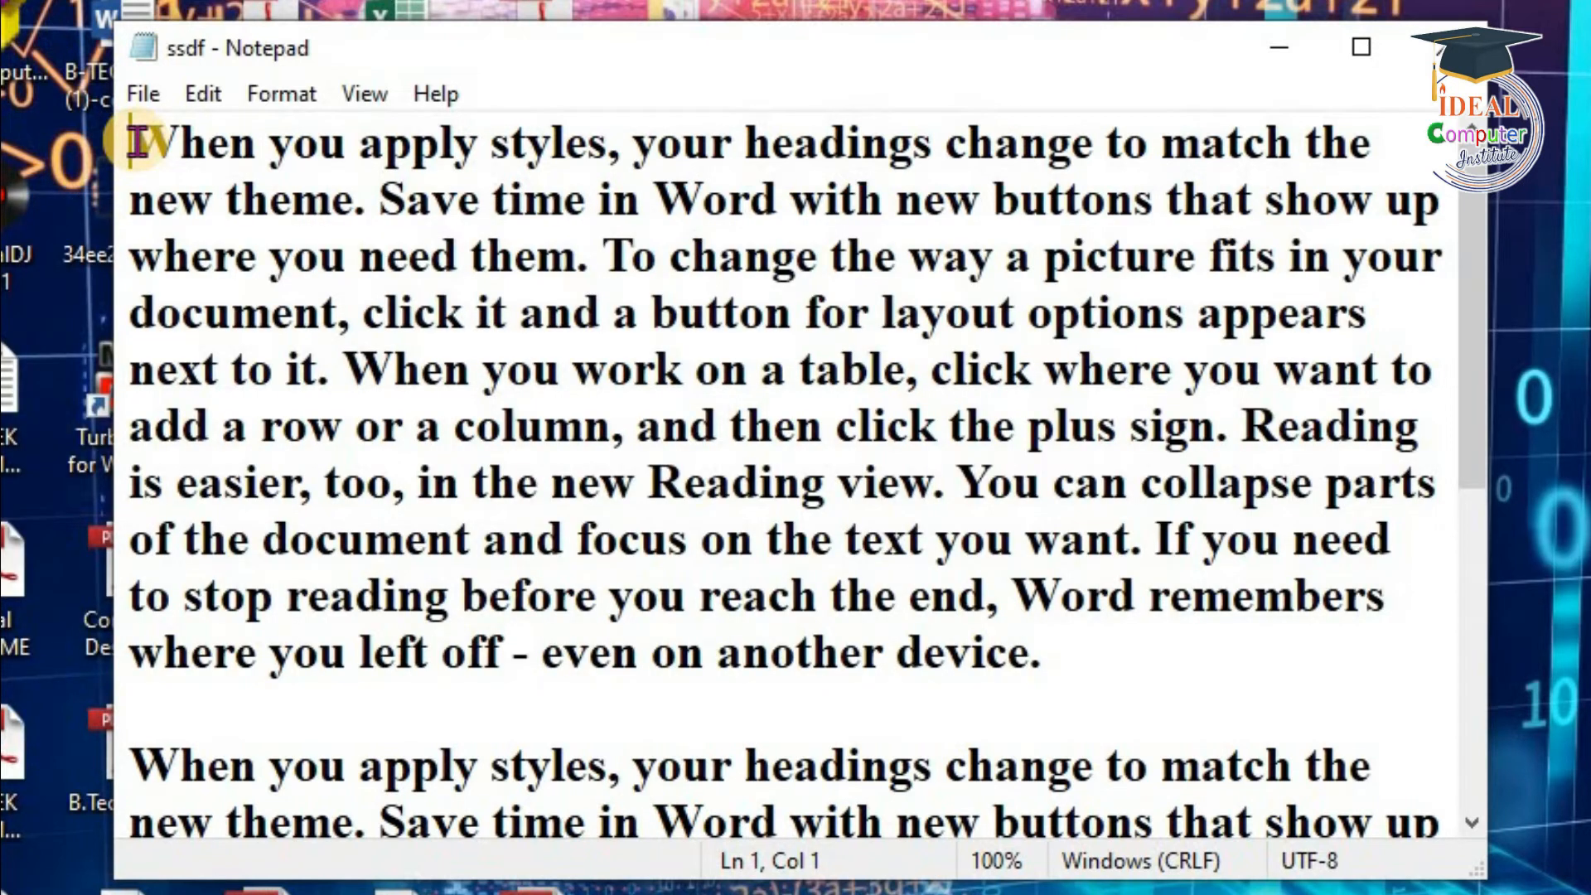
pyautogui.hotkey('shift', 'End')
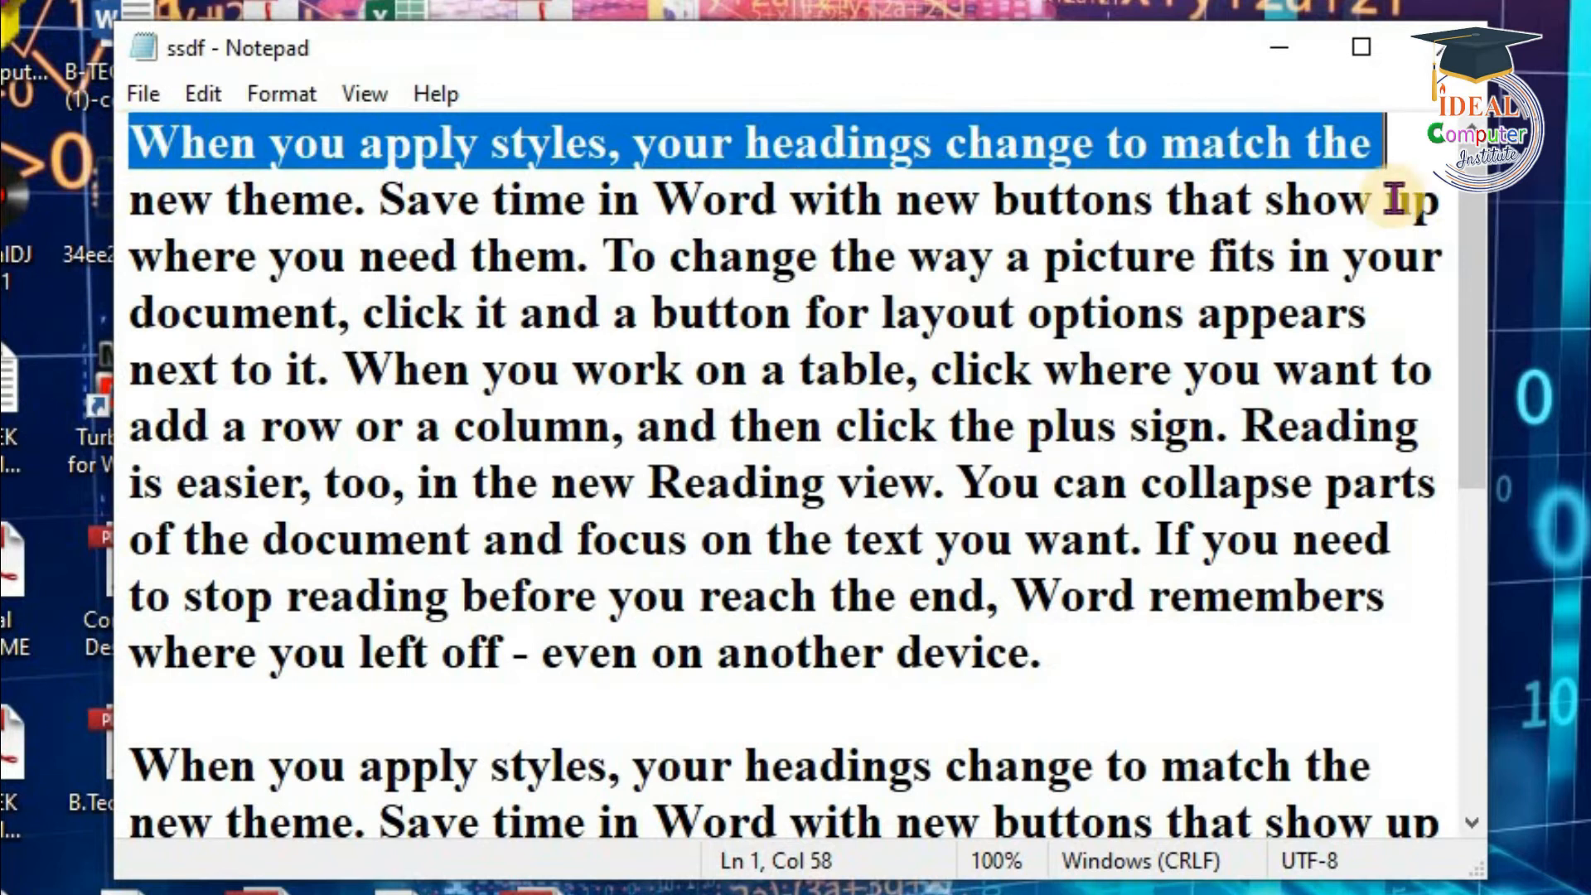
pyautogui.click(1443, 203)
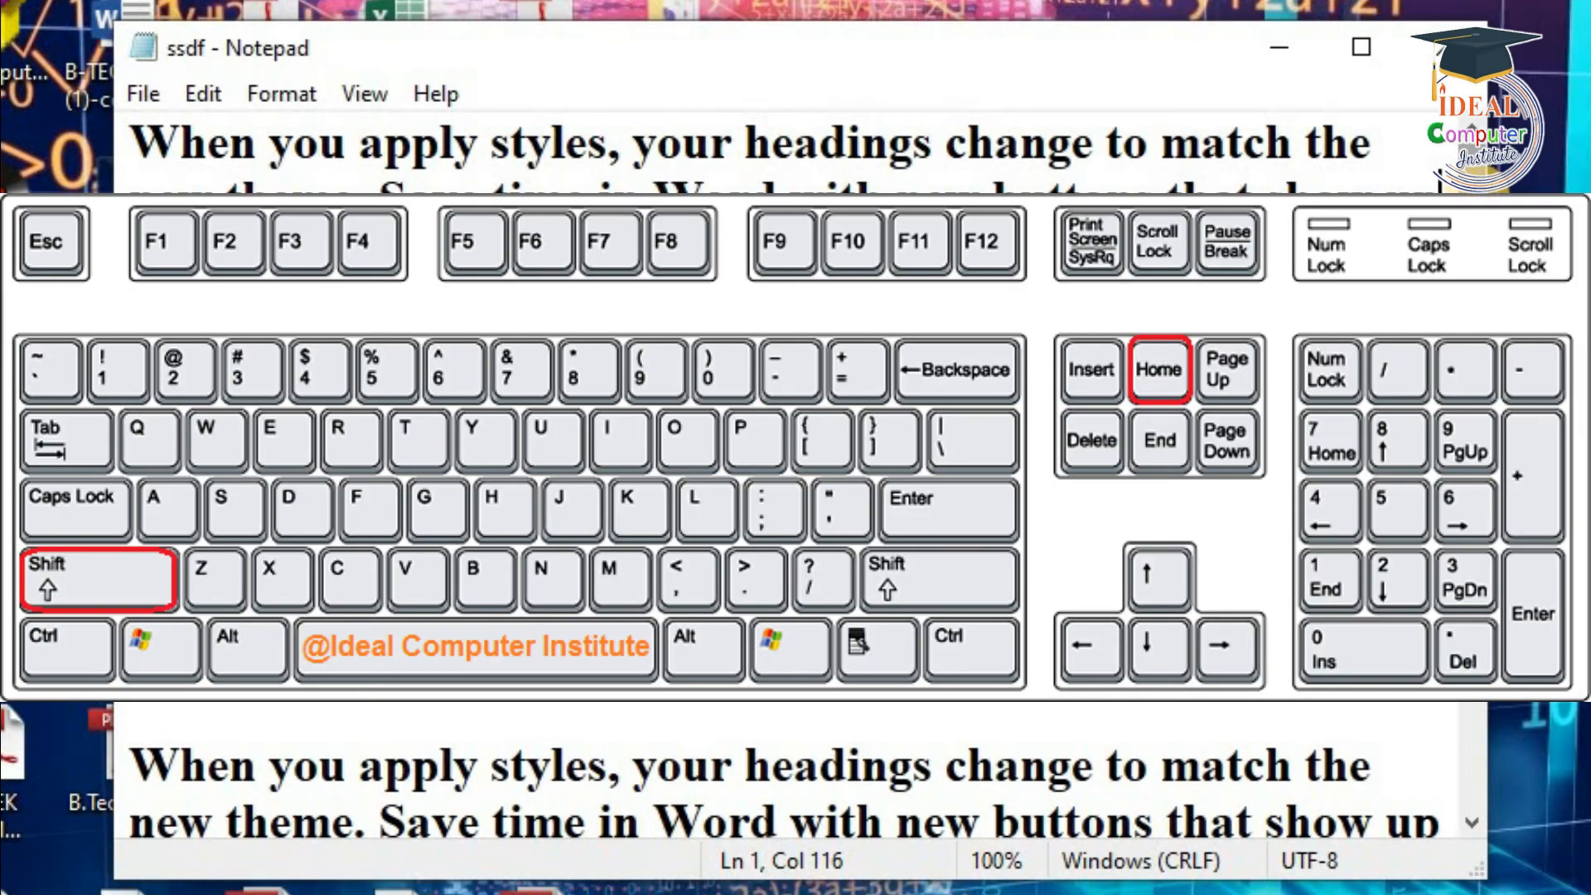
pyautogui.hotkey('shift', 'Home')
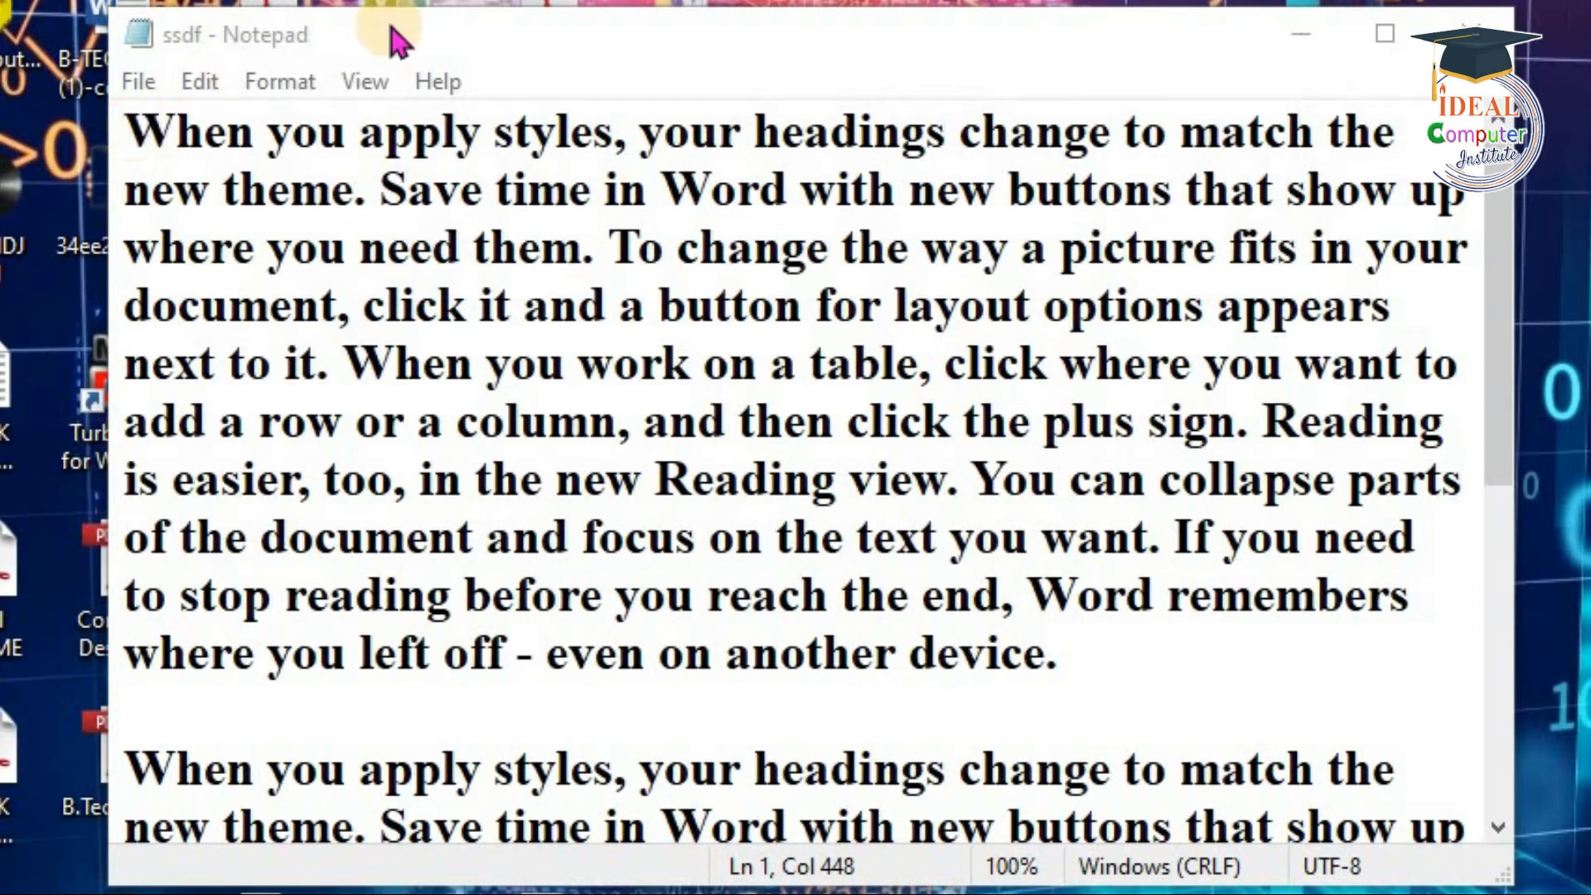
# Copy the text "When you work on a table, click where you want to add a row or a column," from the first paragraph
pyautogui.click(344, 361)
pyautogui.moveTo(344, 362); pyautogui.dragTo(632, 419)
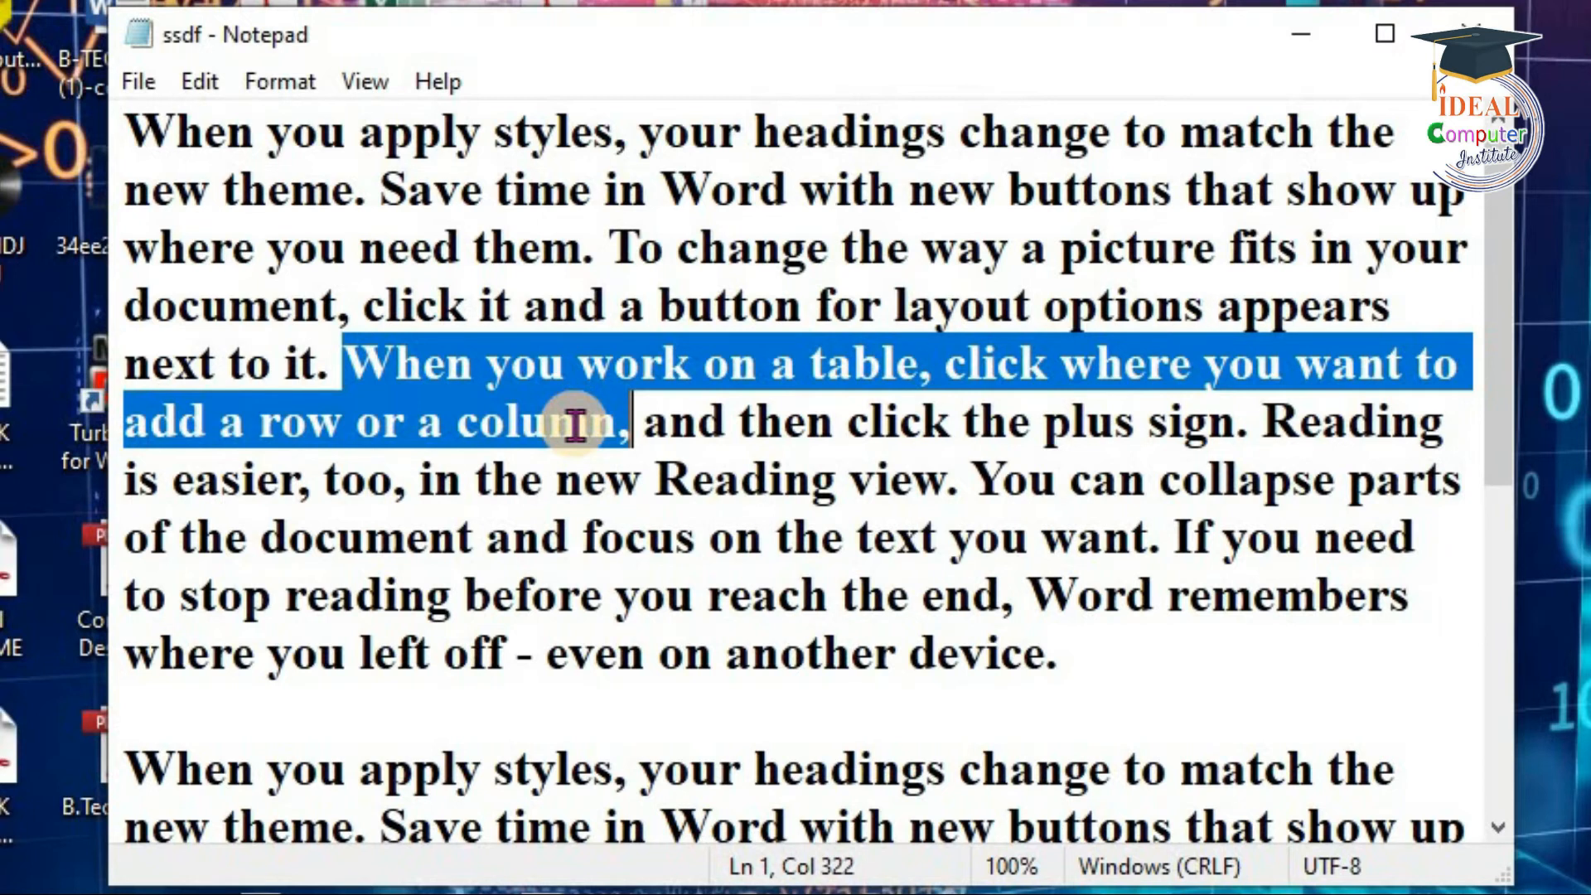
pyautogui.hotkey('ctrl', 'c')
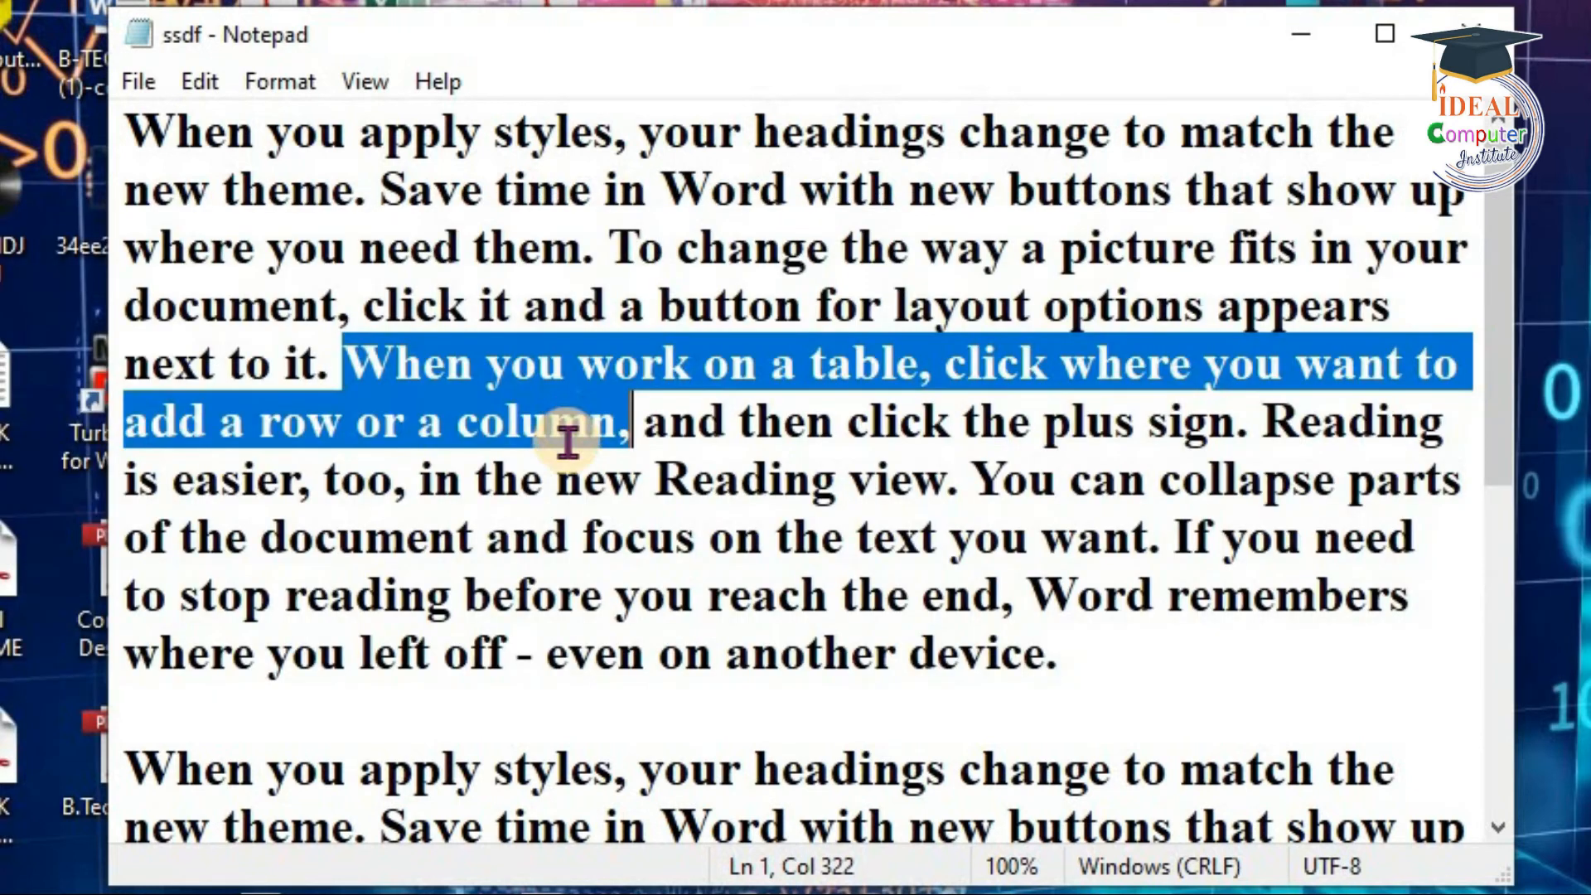
# Add a new line after the second paragraph's final "even on another device." and paste the copied text there
pyautogui.scroll(-4, 568, 498)
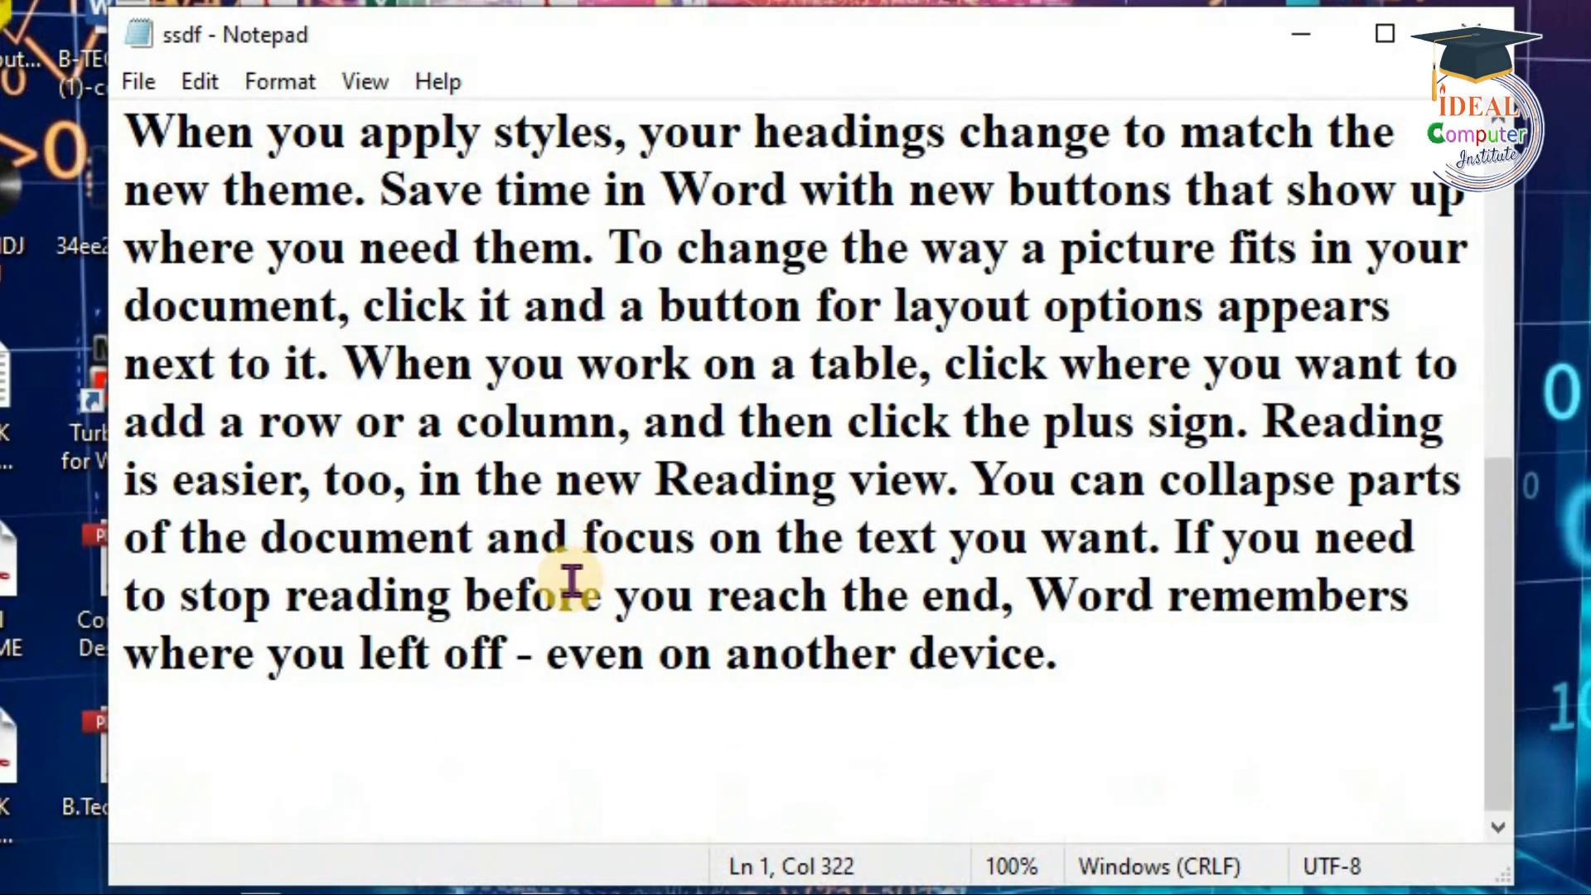
pyautogui.click(1107, 668)
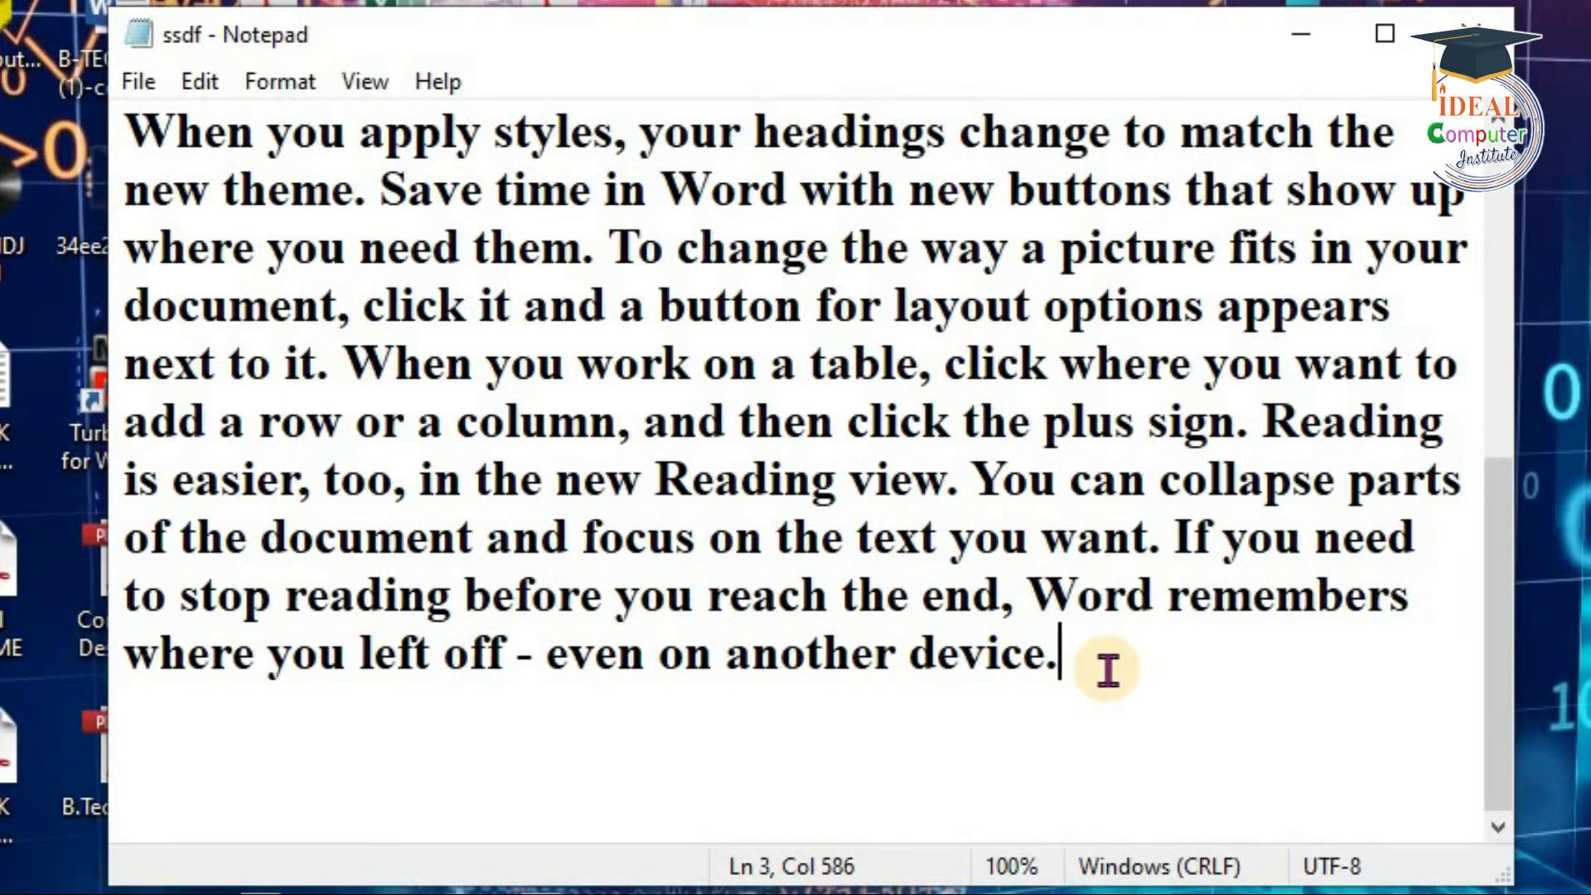
pyautogui.press('Return')
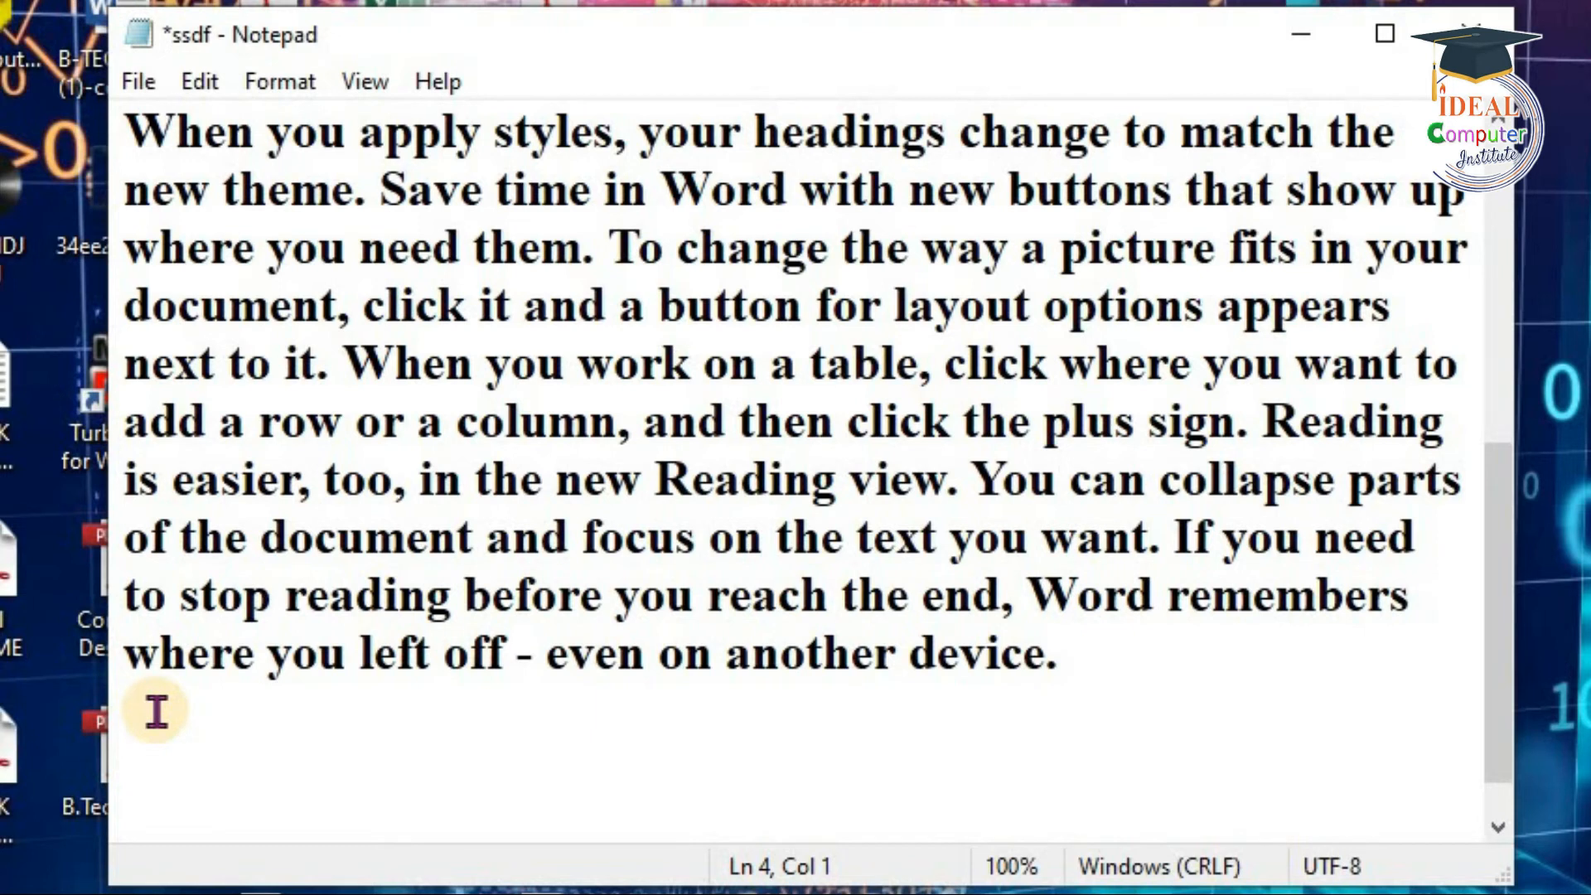
pyautogui.hotkey('ctrl', 'v')
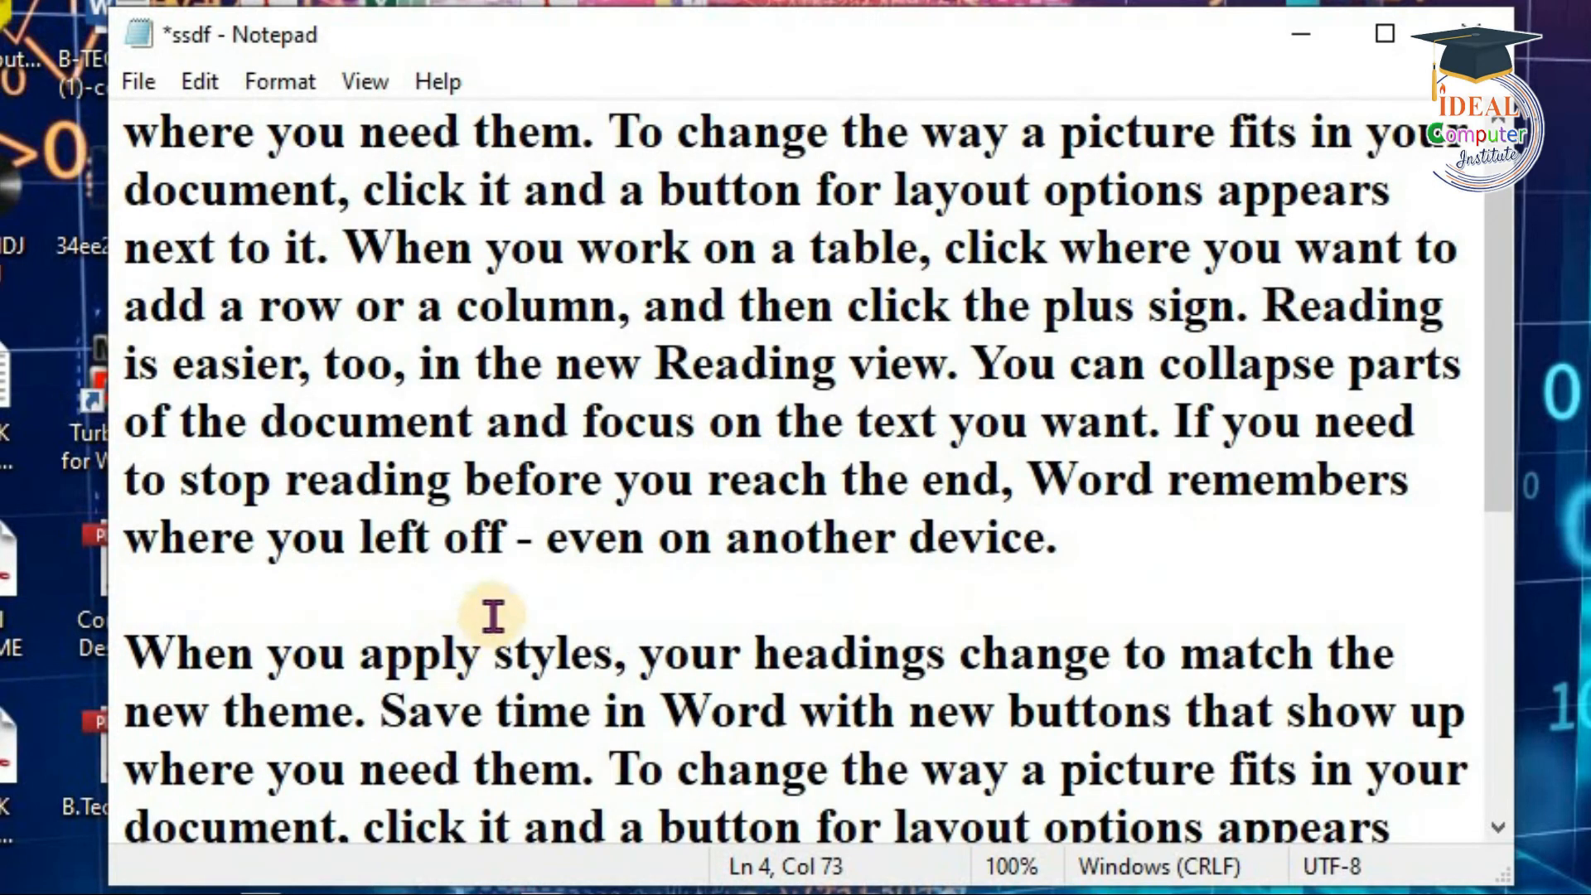
# Select "When you work on a table, click where you want to add a row or a column," in the first paragraph again
pyautogui.scroll(1, 493, 615)
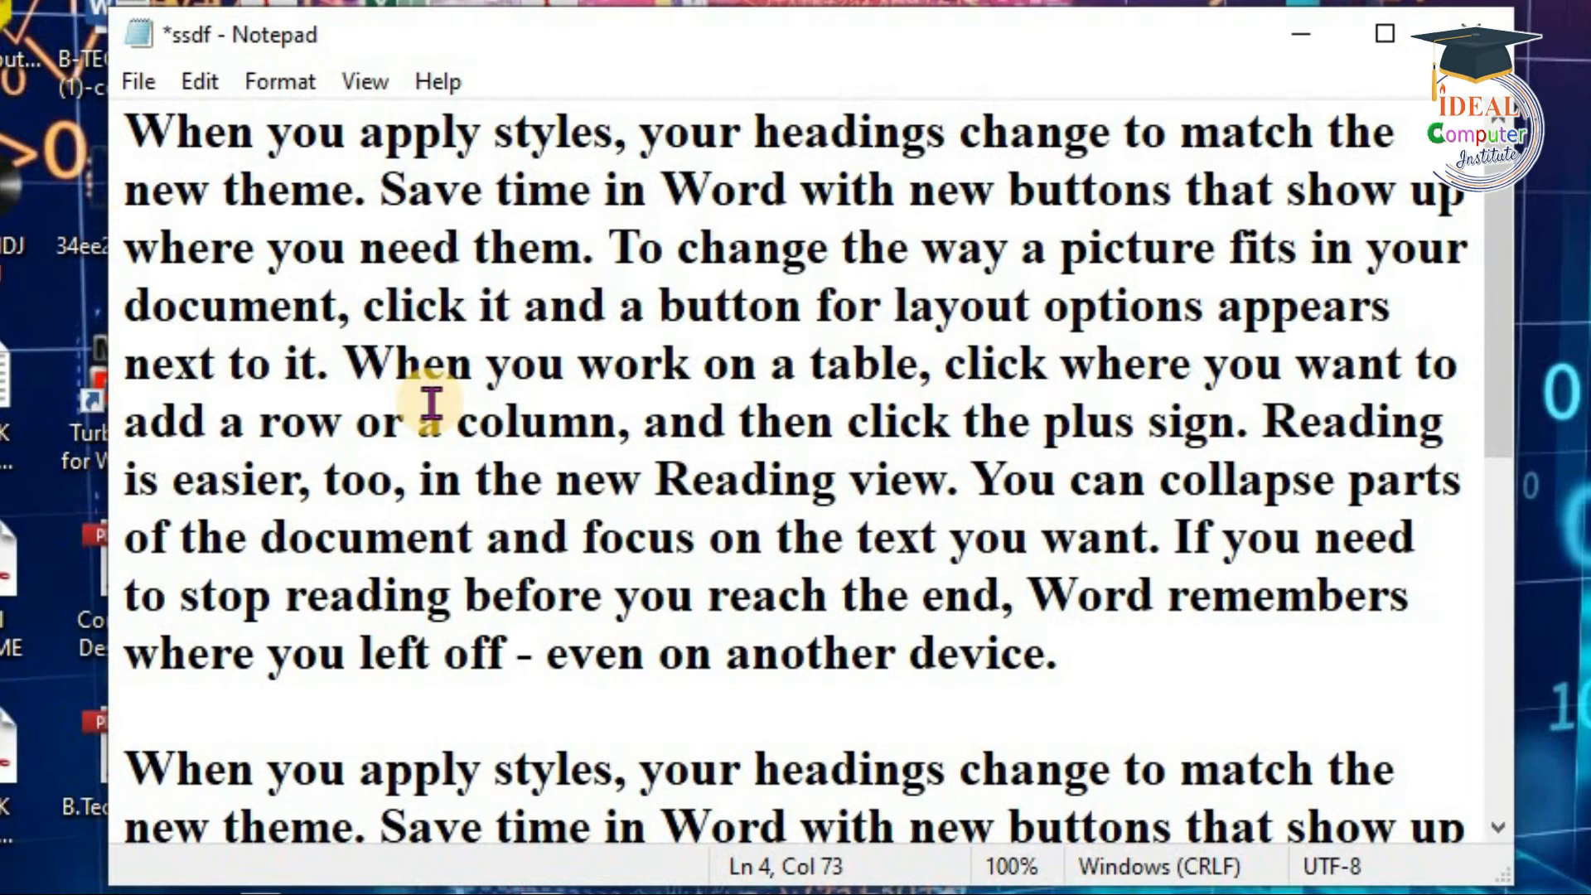
pyautogui.moveTo(373, 365); pyautogui.dragTo(599, 433)
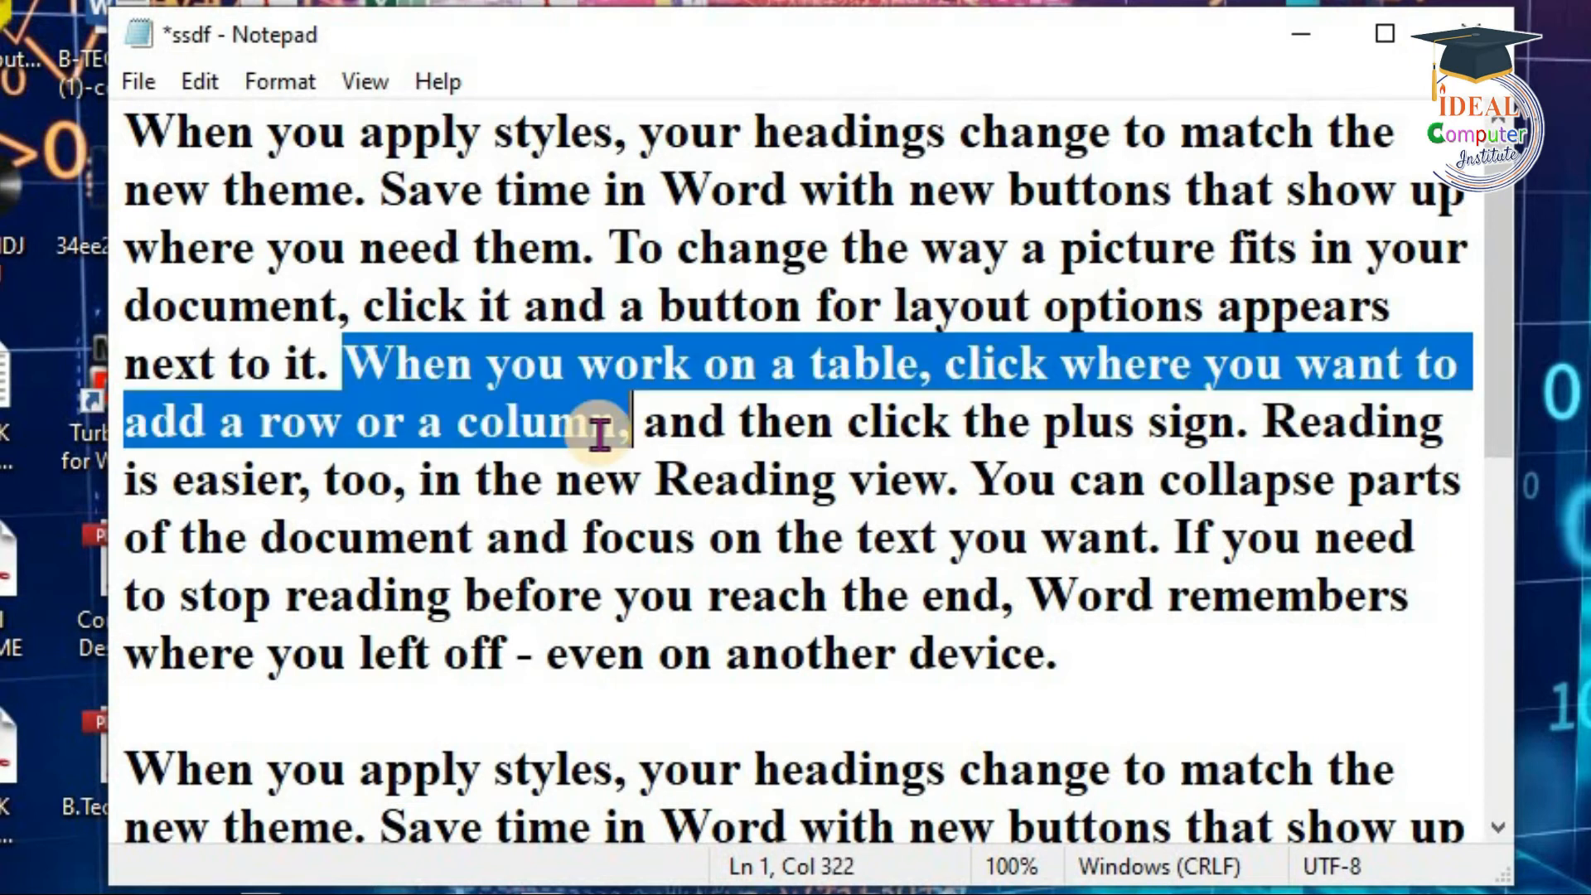
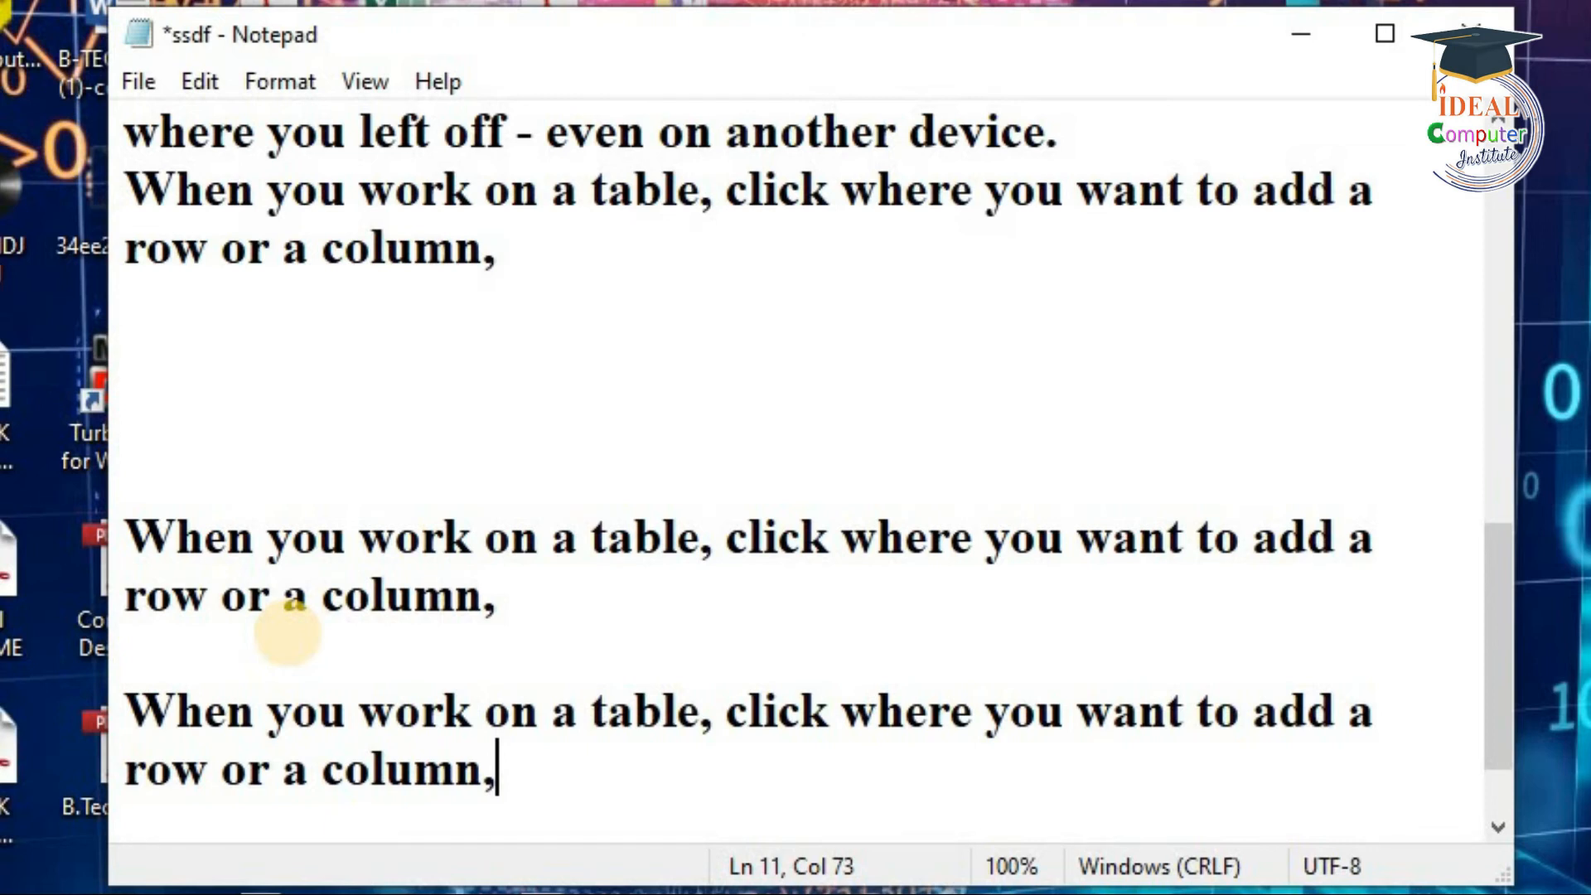
# Delete "off - even on another device." from the end of the second paragraph
pyautogui.scroll(3, 509, 599)
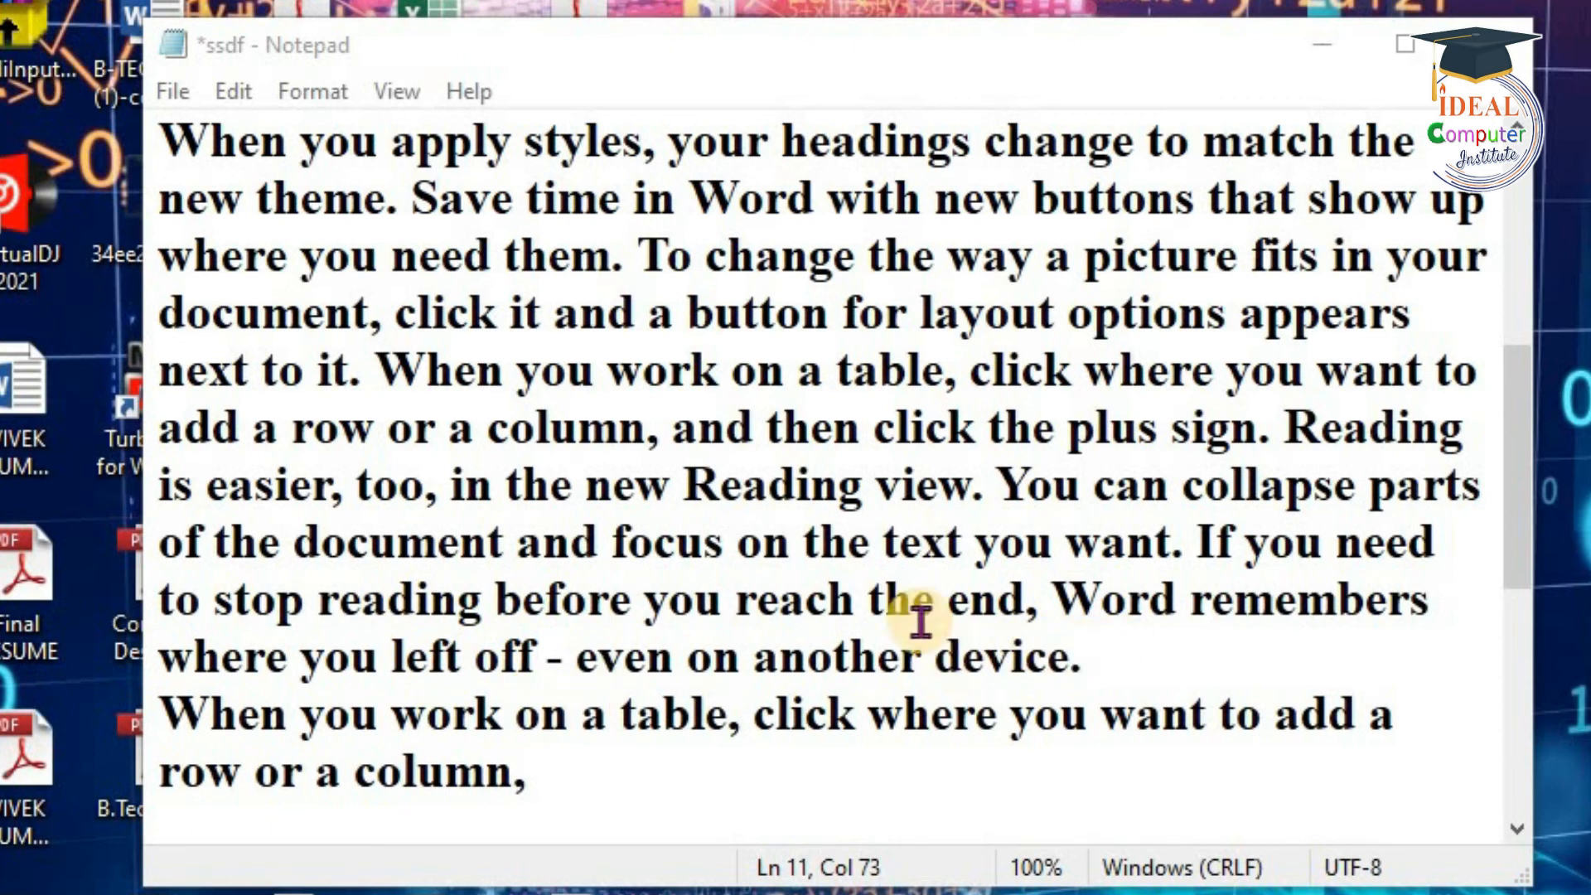
pyautogui.moveTo(476, 656); pyautogui.dragTo(1096, 656)
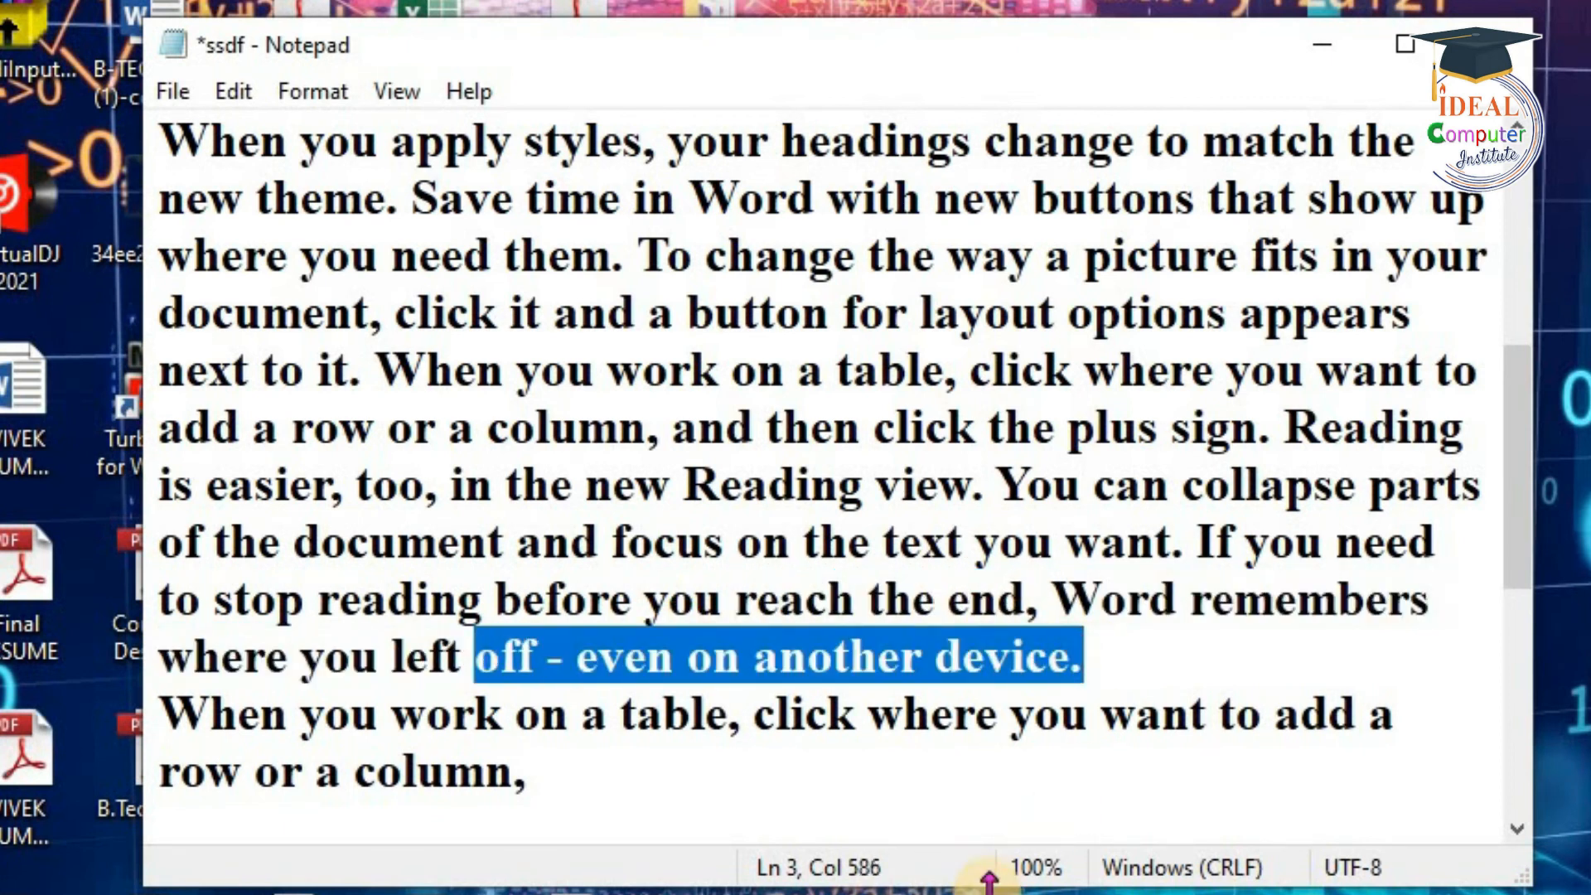
pyautogui.press('Delete')
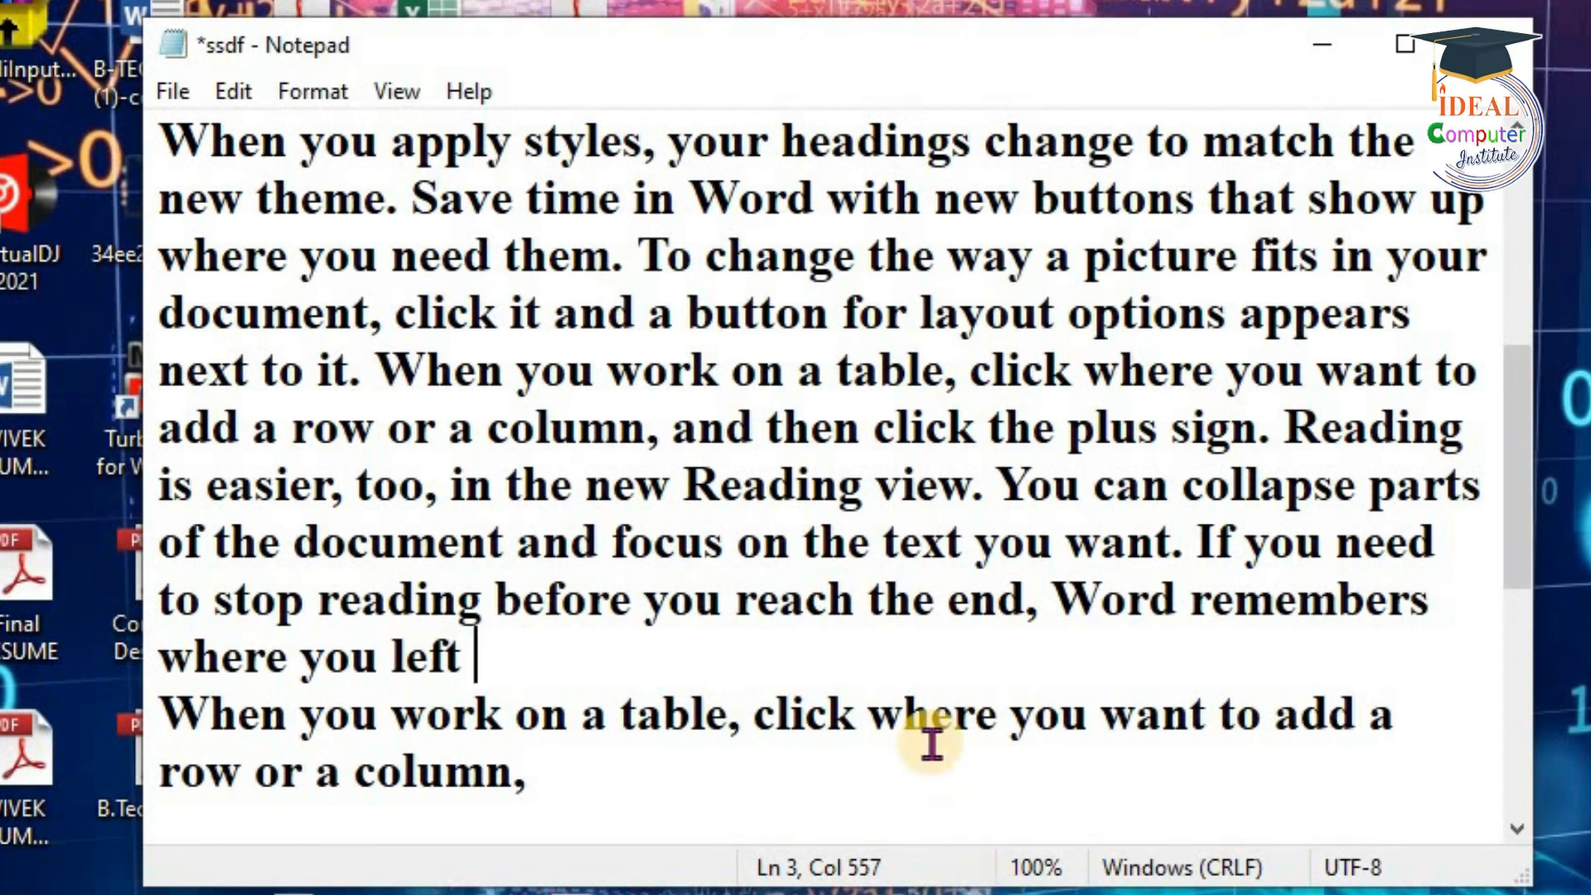
# Remove "click where you want to add a row or a column," from the pasted text directly below the second paragraph
pyautogui.moveTo(754, 714); pyautogui.dragTo(999, 714)
pyautogui.moveTo(1116, 709); pyautogui.dragTo(1369, 768)
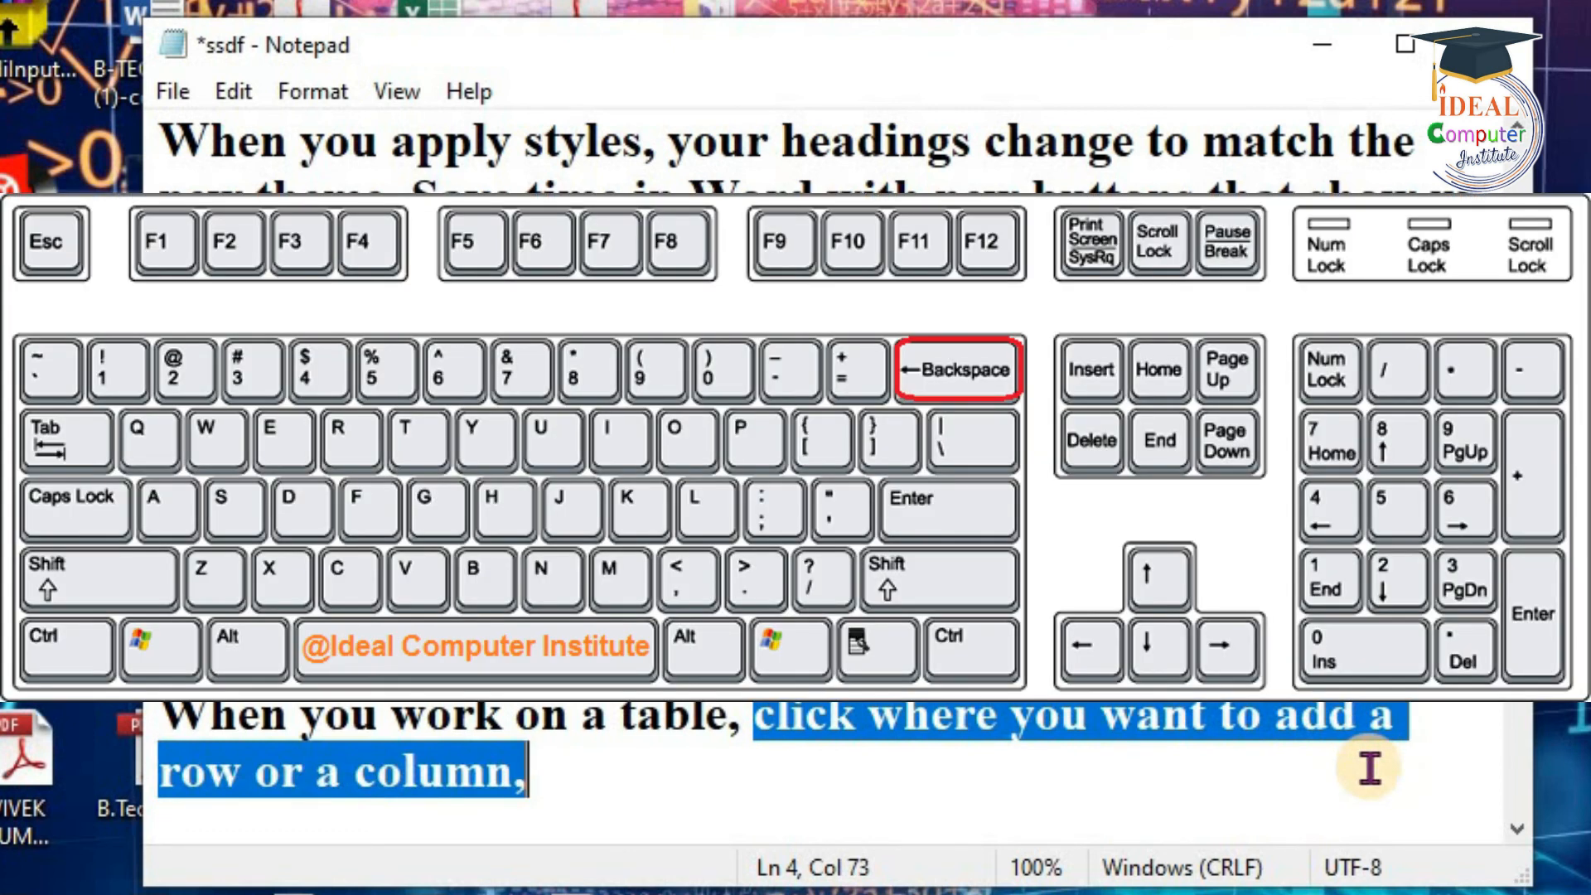
pyautogui.press('BackSpace')
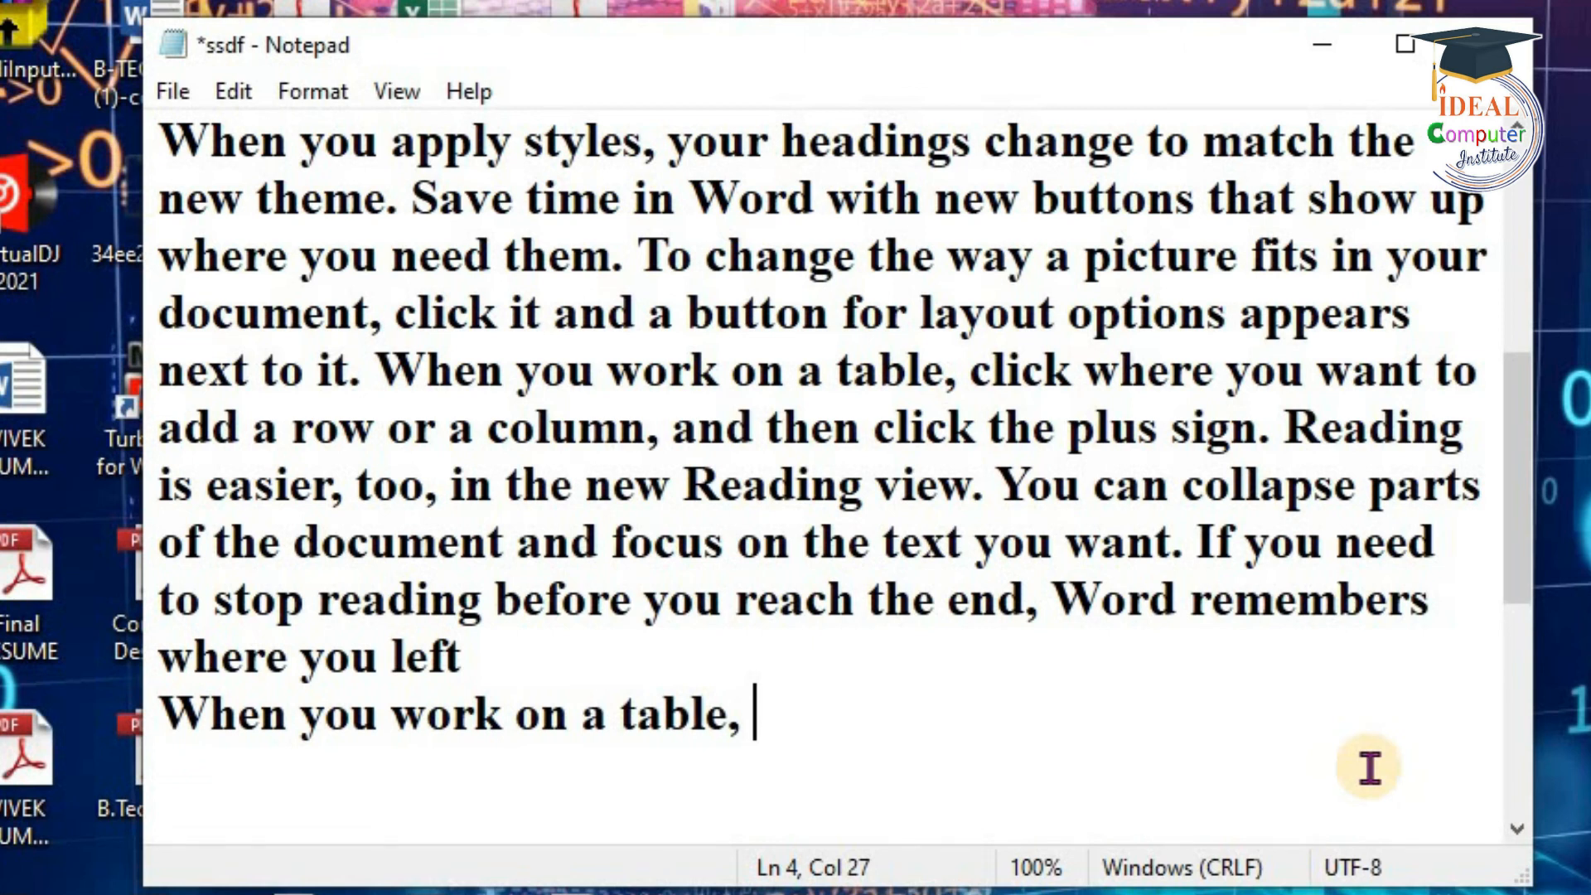
# Erase the letters "ble" of "table" one at a time, keeping the comma after them in the pasted line
pyautogui.press('Left')
pyautogui.press('Left')
pyautogui.press('BackSpace')
pyautogui.press('BackSpace')
pyautogui.press('BackSpace')
pyautogui.press('BackSpace')
pyautogui.press('BackSpace')
pyautogui.press('BackSpace')
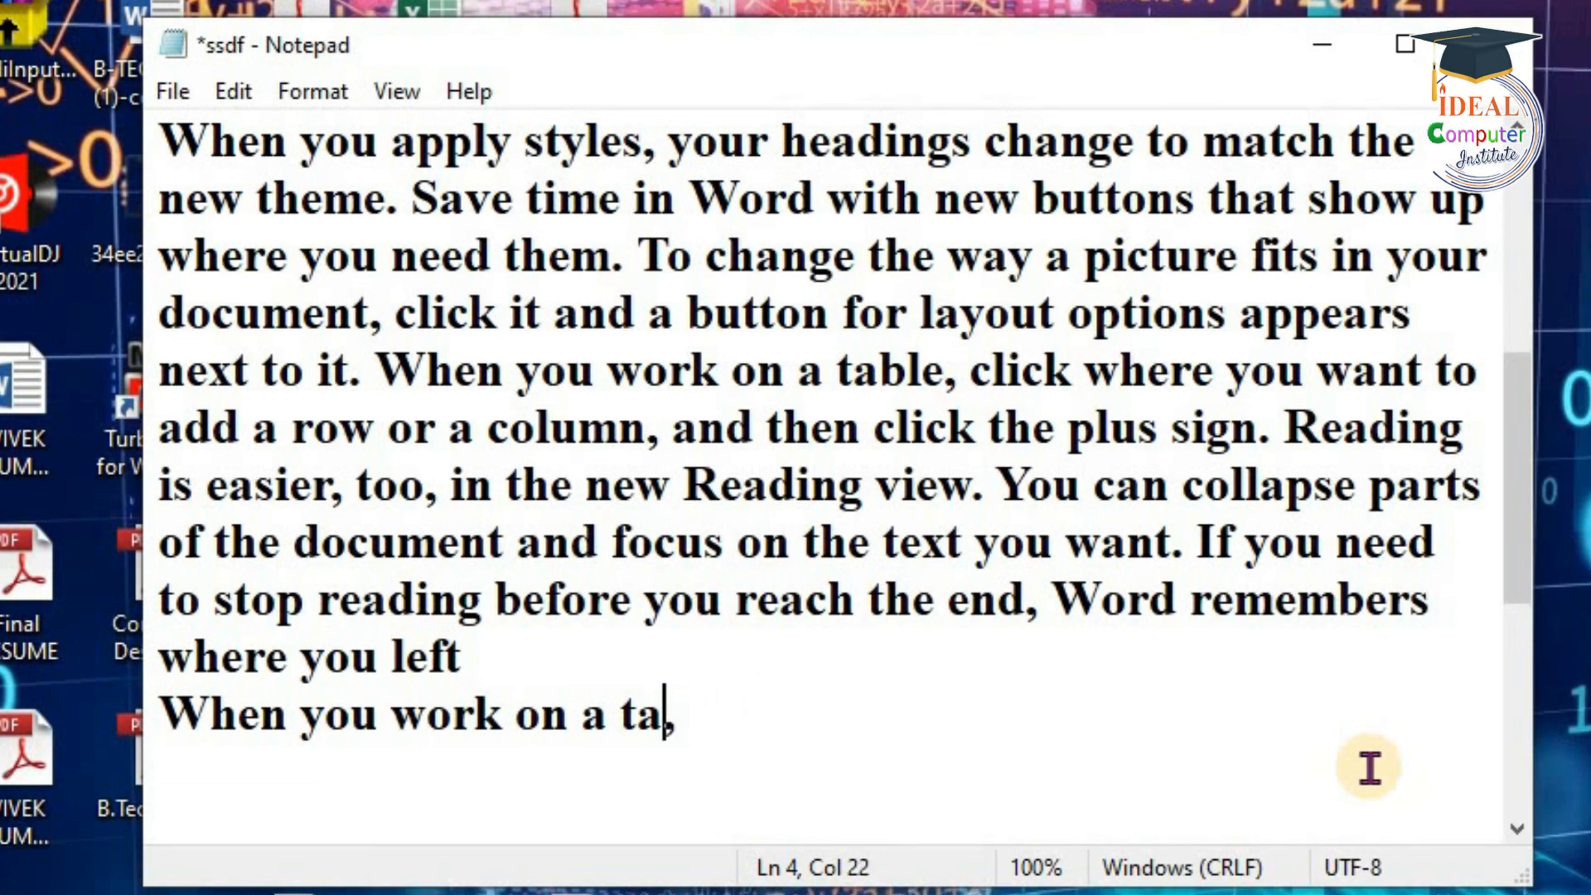
# Erase "When you work on a ta" character by character from the line directly below the second paragraph, keeping the comma
pyautogui.press('BackSpace')
pyautogui.press('BackSpace')
pyautogui.press('BackSpace')
pyautogui.press('BackSpace')
pyautogui.press('BackSpace')
pyautogui.press('BackSpace')
pyautogui.press('BackSpace')
pyautogui.press('BackSpace')
pyautogui.press('BackSpace')
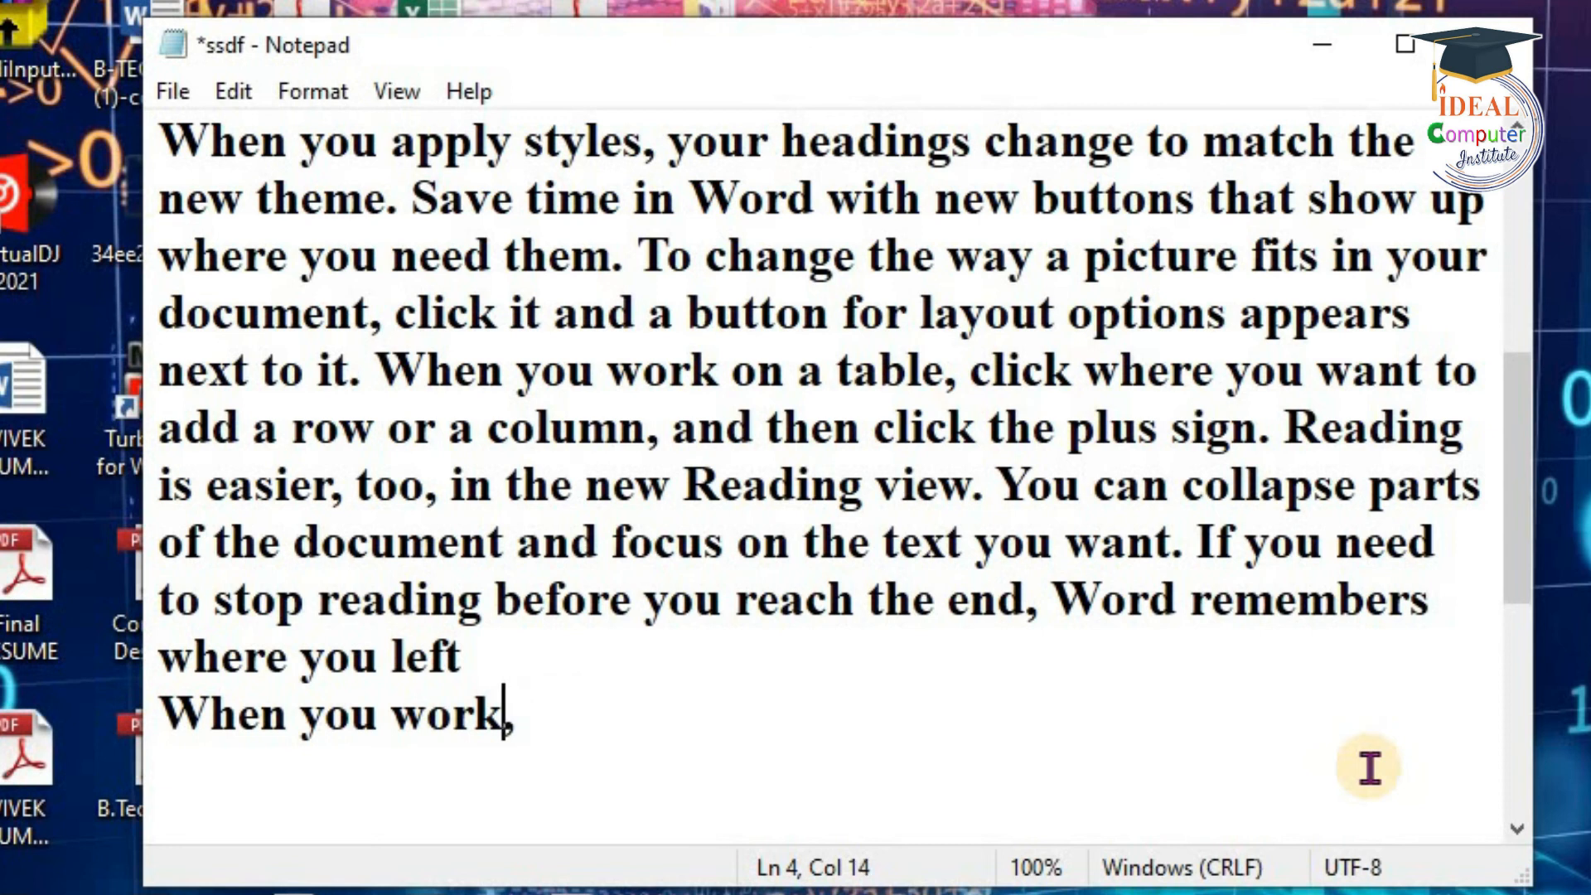
pyautogui.press('BackSpace')
pyautogui.press('BackSpace')
pyautogui.press('BackSpace')
pyautogui.press('BackSpace')
pyautogui.press('BackSpace')
pyautogui.press('BackSpace')
pyautogui.press('BackSpace')
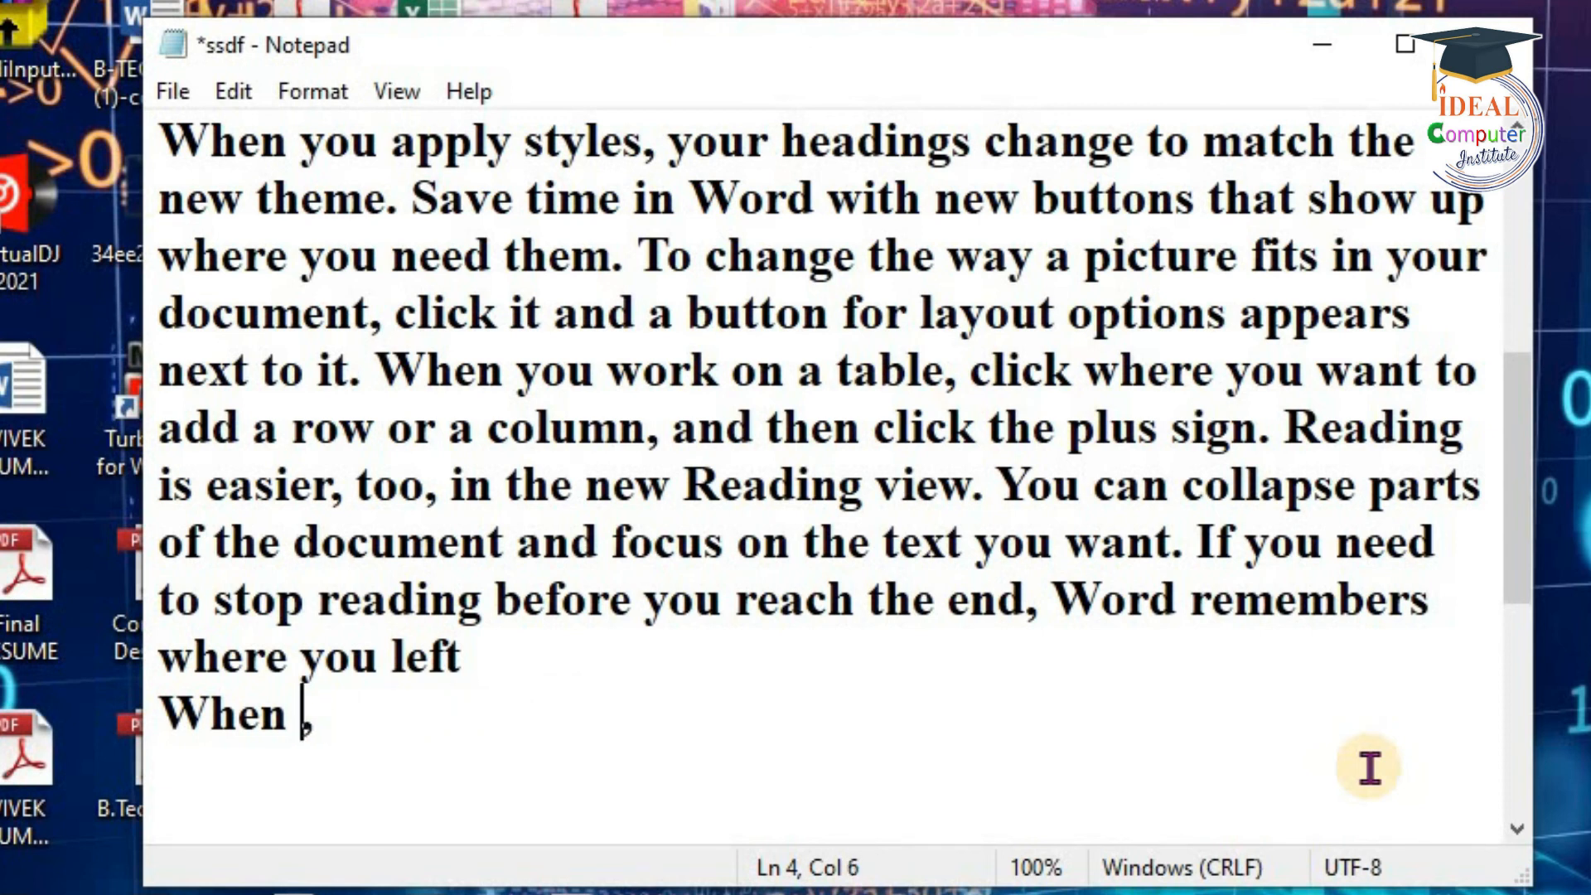
pyautogui.press('BackSpace')
pyautogui.press('BackSpace')
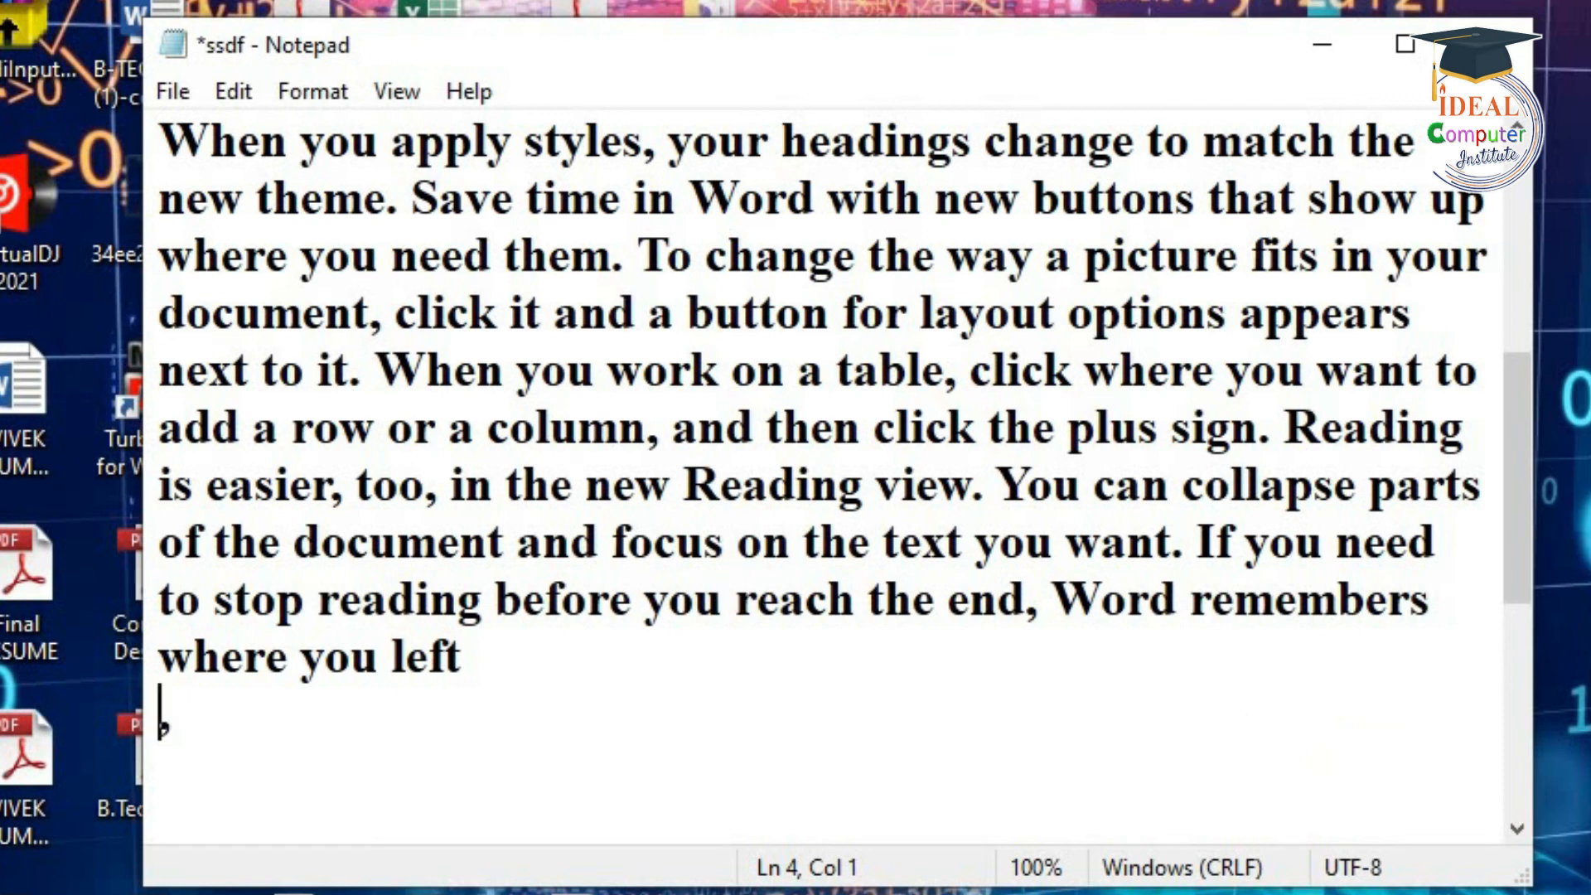
# Delete the second paragraph's text from "When you work on a table" through "where you left" and undo the deletion
pyautogui.moveTo(388, 364); pyautogui.dragTo(547, 646)
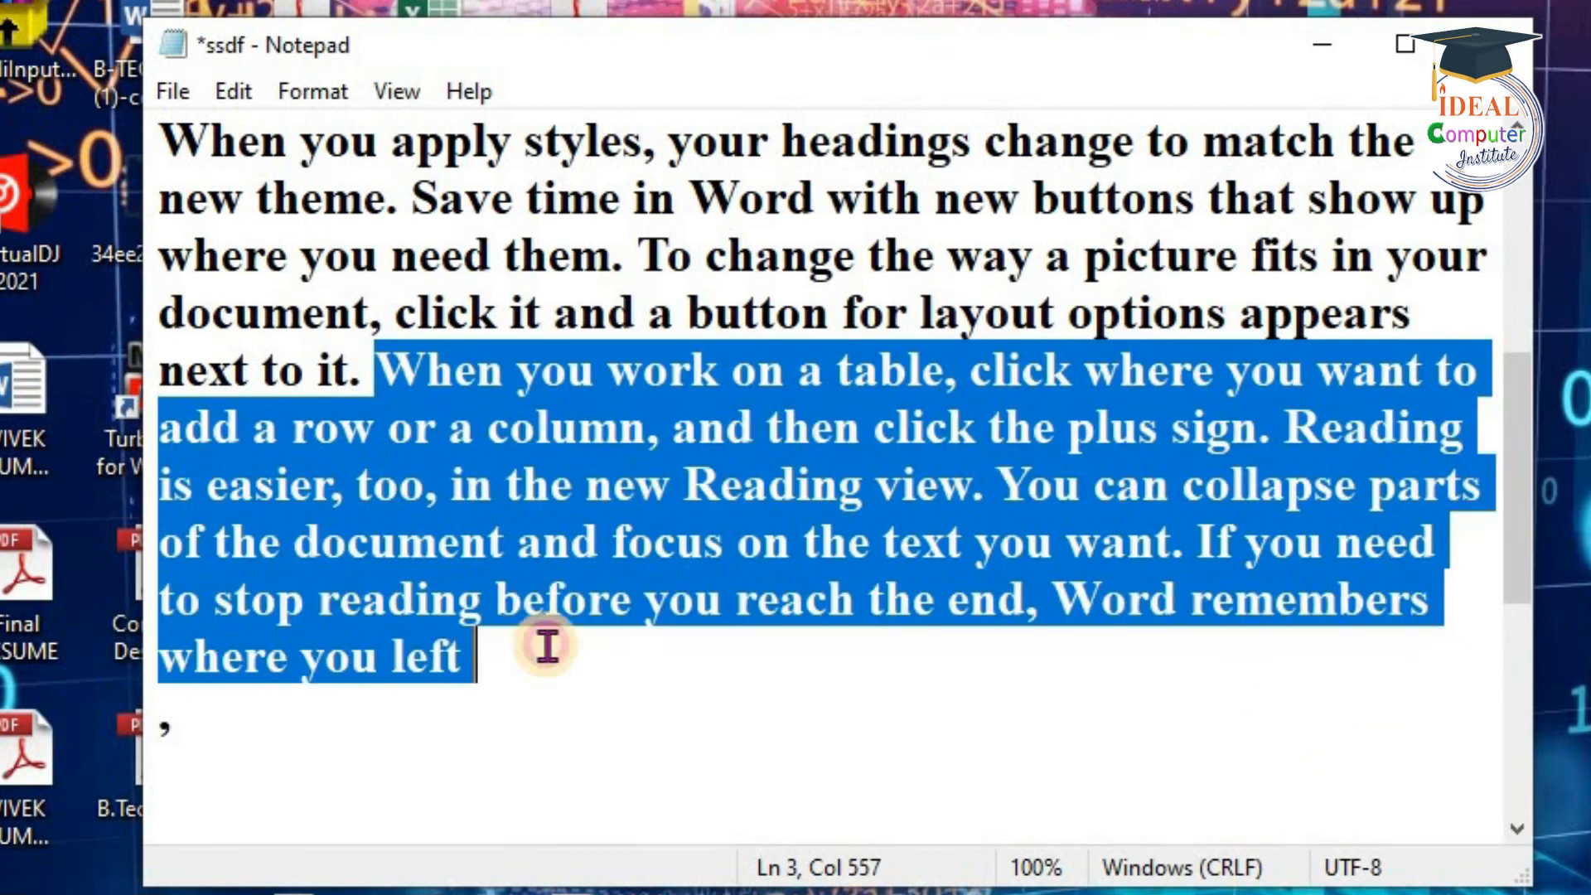
pyautogui.press('Delete')
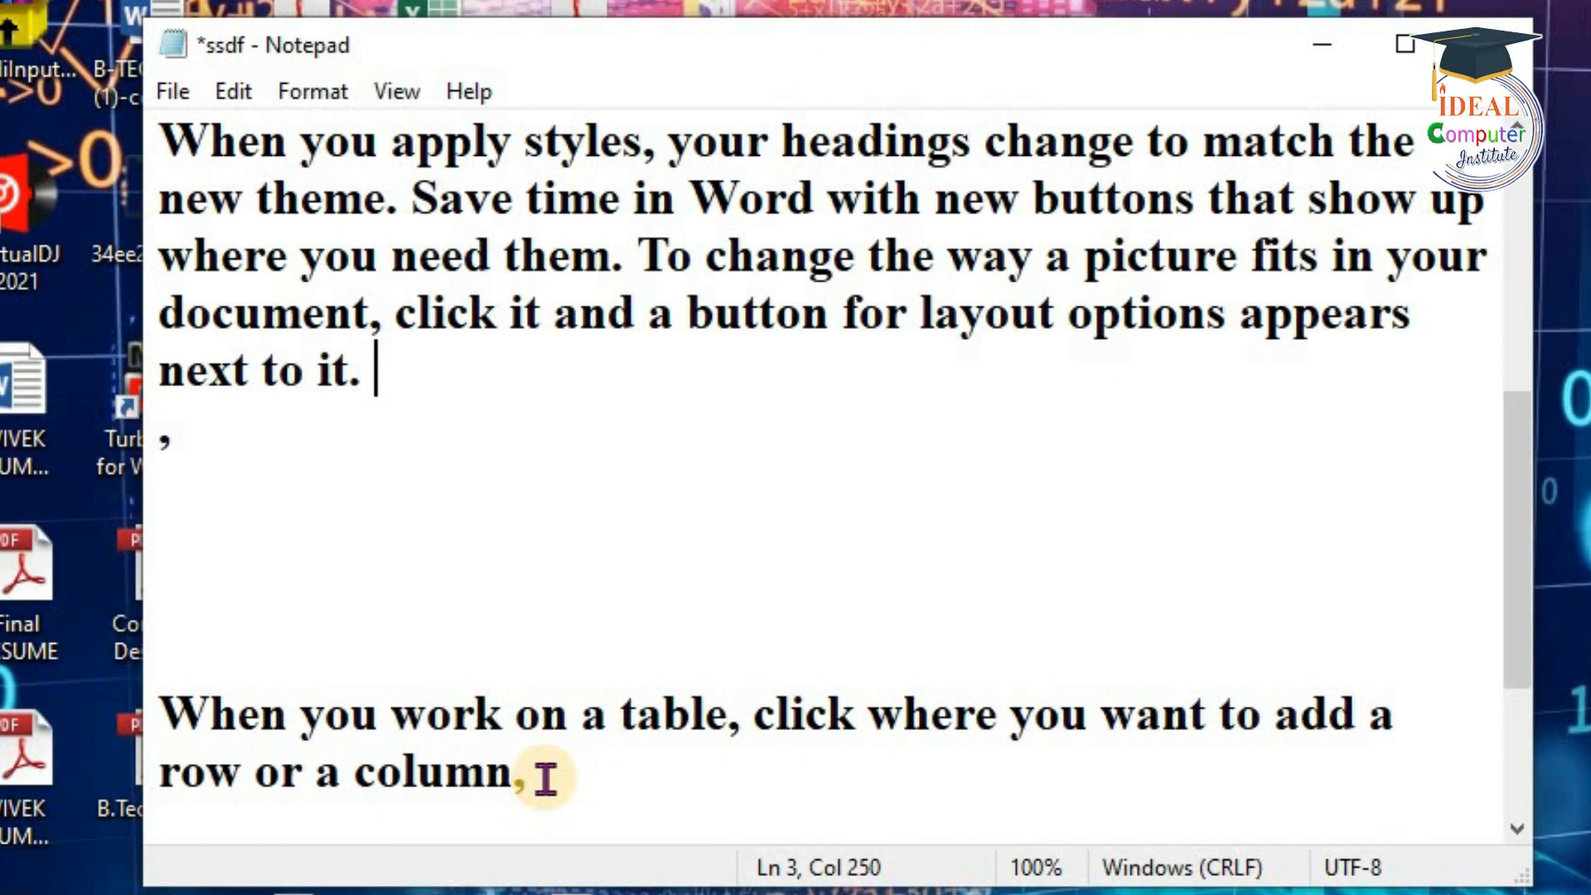
pyautogui.hotkey('ctrl', 'z')
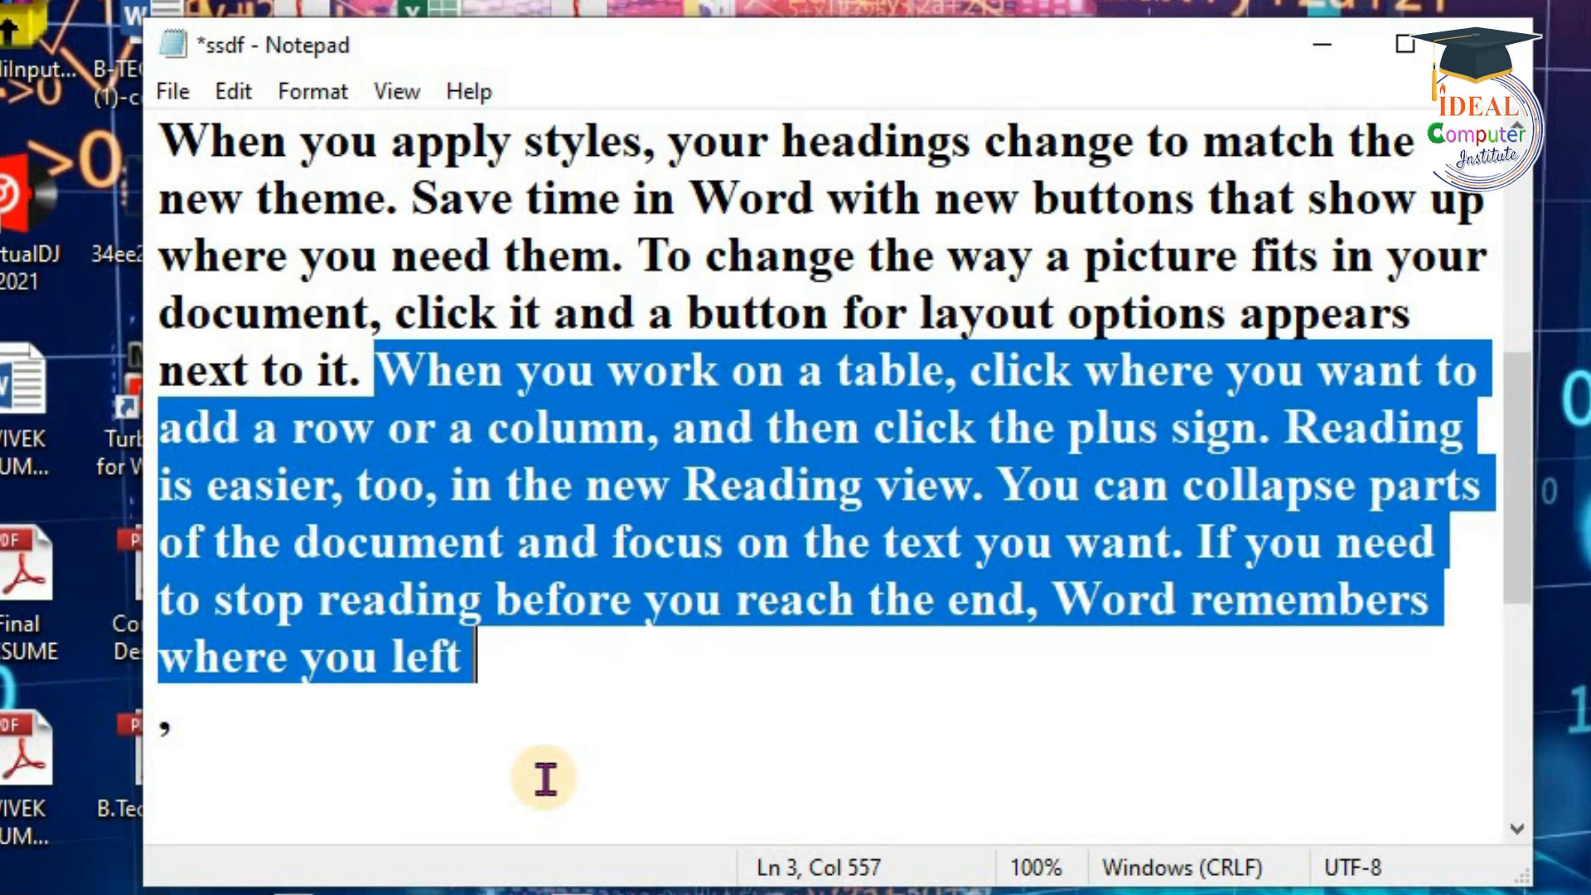
# Compare the available editing commands with nothing selected and with "a column, and then clic" selected in the second paragraph
pyautogui.click(355, 313)
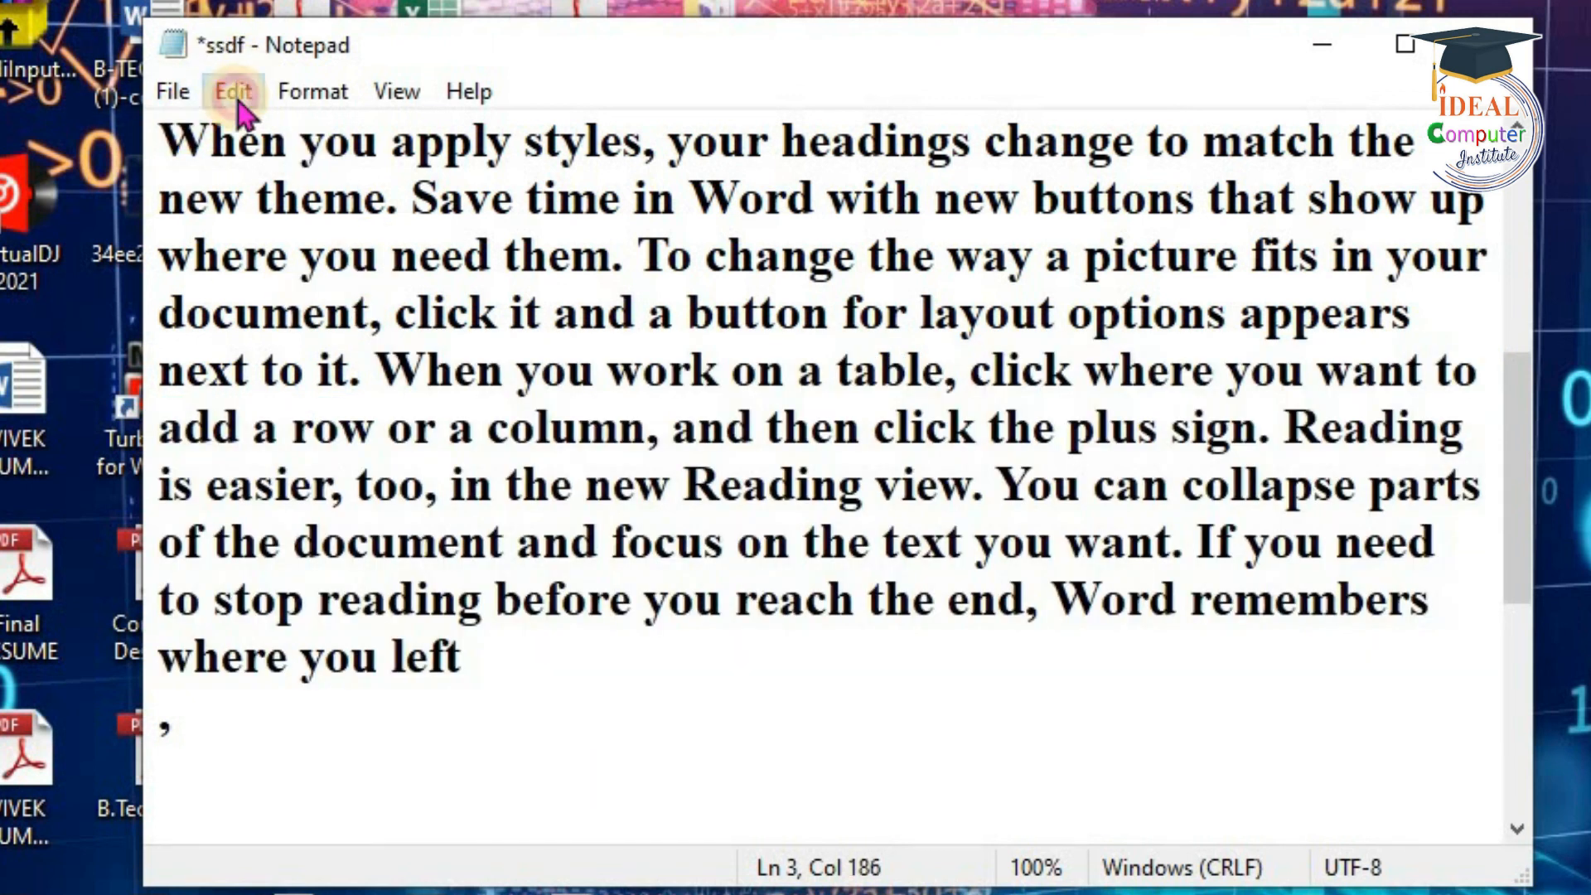
pyautogui.click(233, 91)
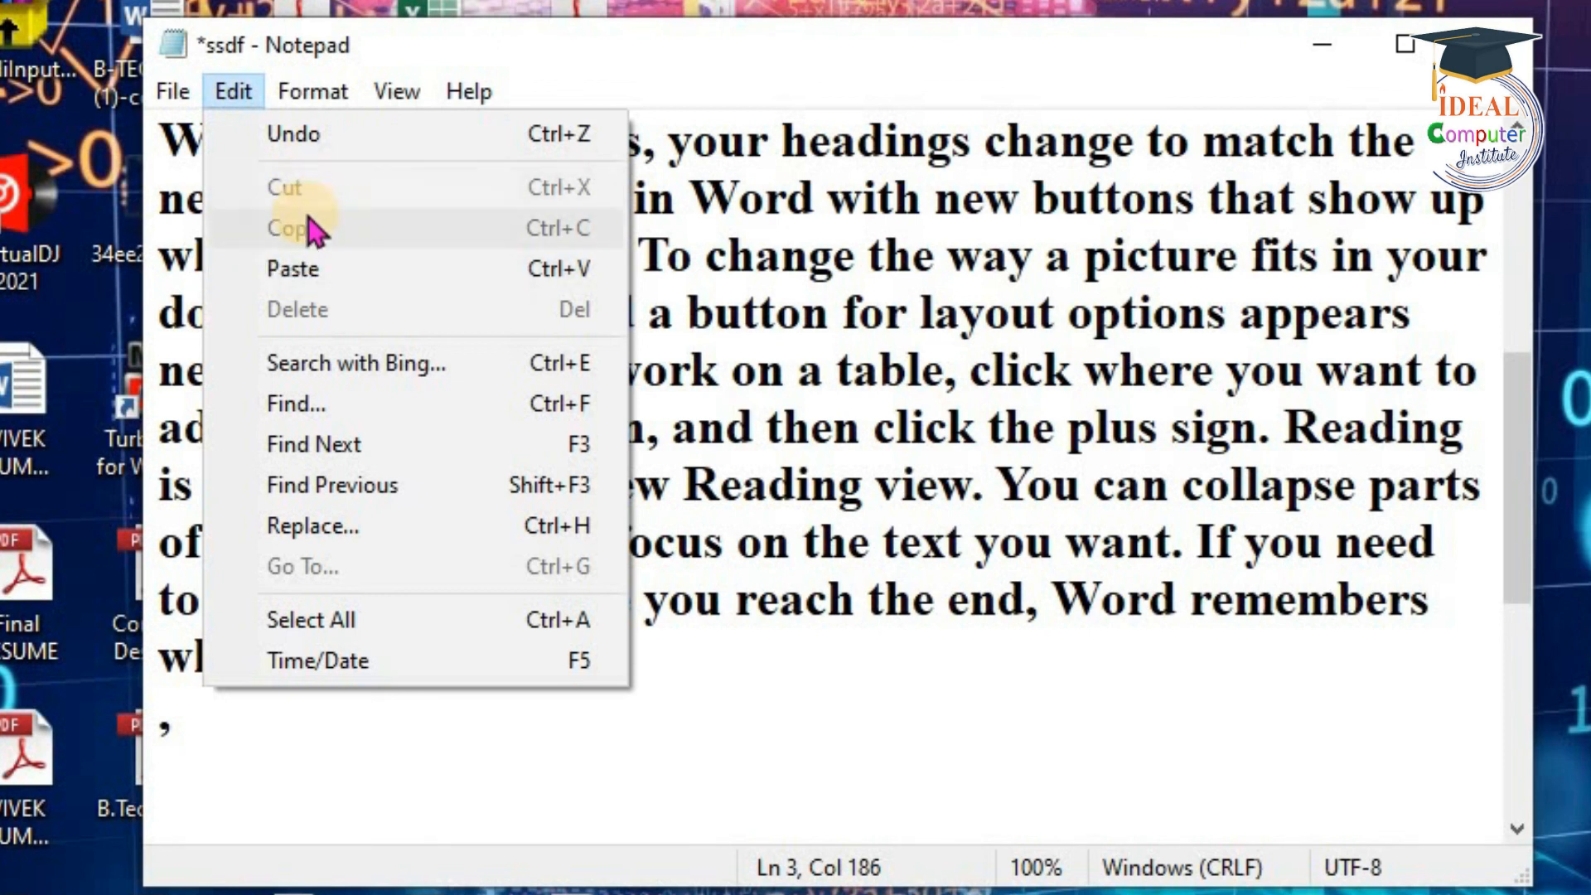
pyautogui.click(808, 427)
pyautogui.click(948, 429)
pyautogui.keyDown('shift'); pyautogui.click(450, 428); pyautogui.keyUp('shift')
pyautogui.click(233, 91)
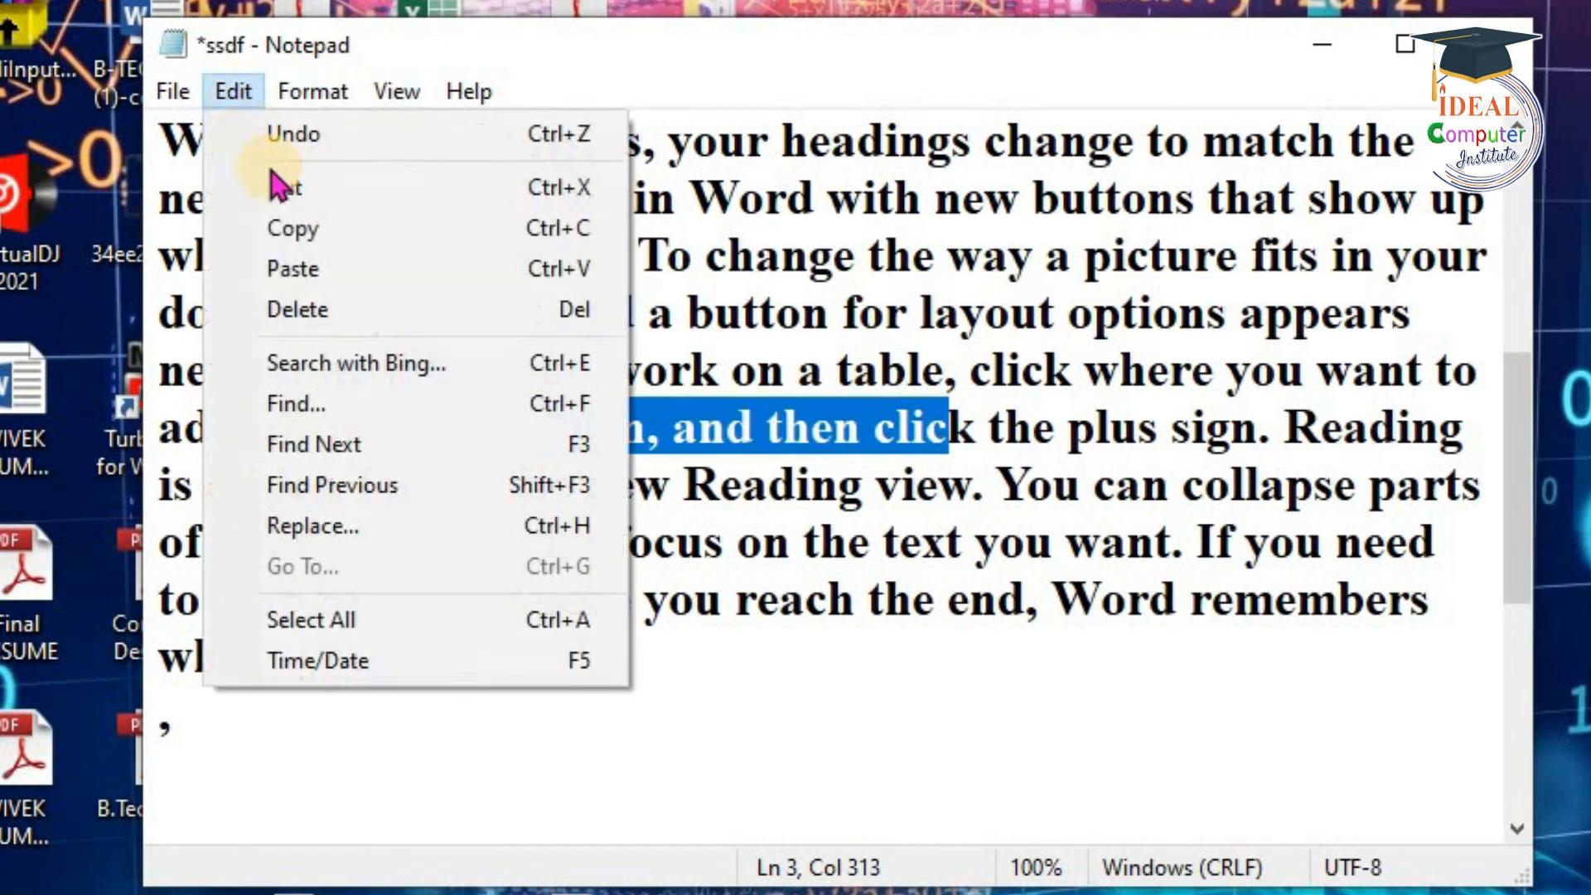